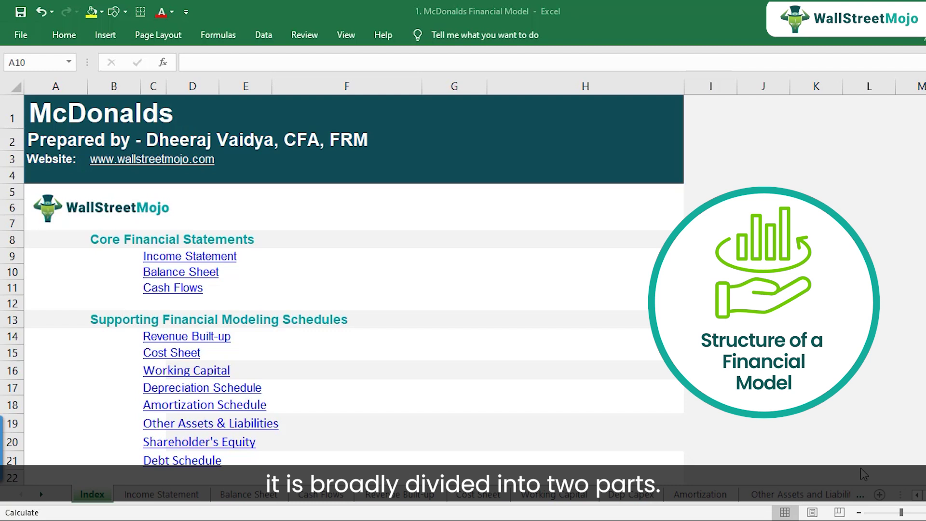
Highlight the Core Financial Statements section on the Index sheet, from its heading down to Cash Flows.
{"action": "left_click", "coordinate": [95, 238]}
{"action": "left_click_drag", "start_coordinate": [95, 238], "coordinate": [256, 287]}
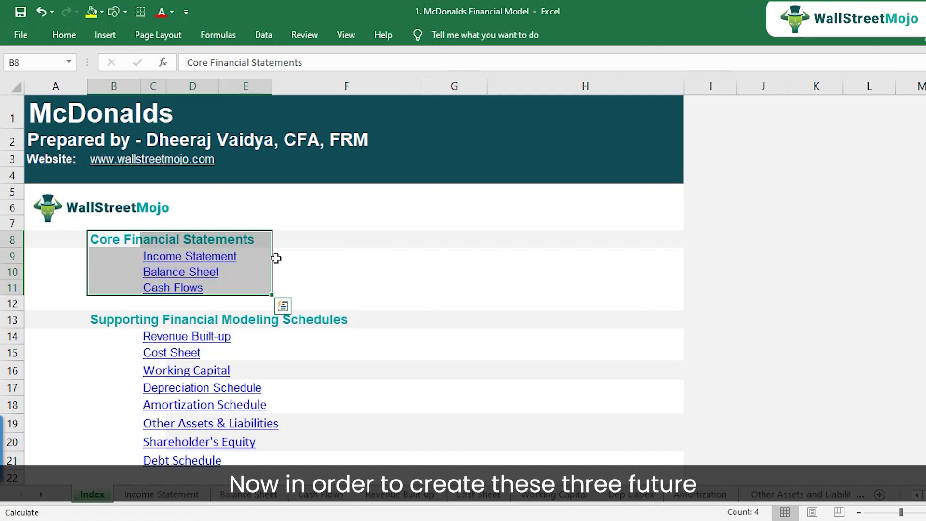
{"action": "left_click", "coordinate": [295, 254]}
{"action": "left_click_drag", "start_coordinate": [114, 257], "coordinate": [116, 294]}
Highlight the supporting financial modeling schedules on the Index sheet, from Revenue Built-up down to Debt Schedule.
{"action": "left_click", "coordinate": [117, 320]}
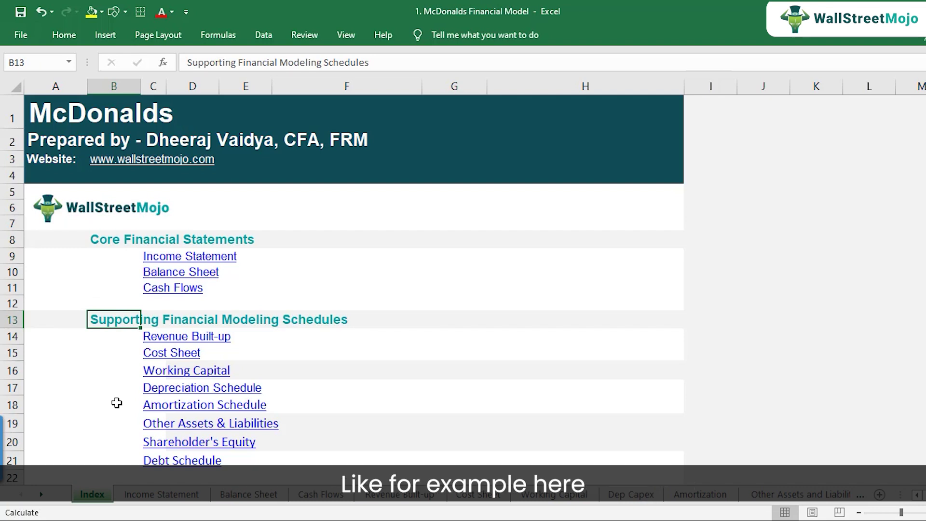
{"action": "key", "text": "Down"}
{"action": "key", "text": "Right"}
{"action": "key", "text": "Down"}
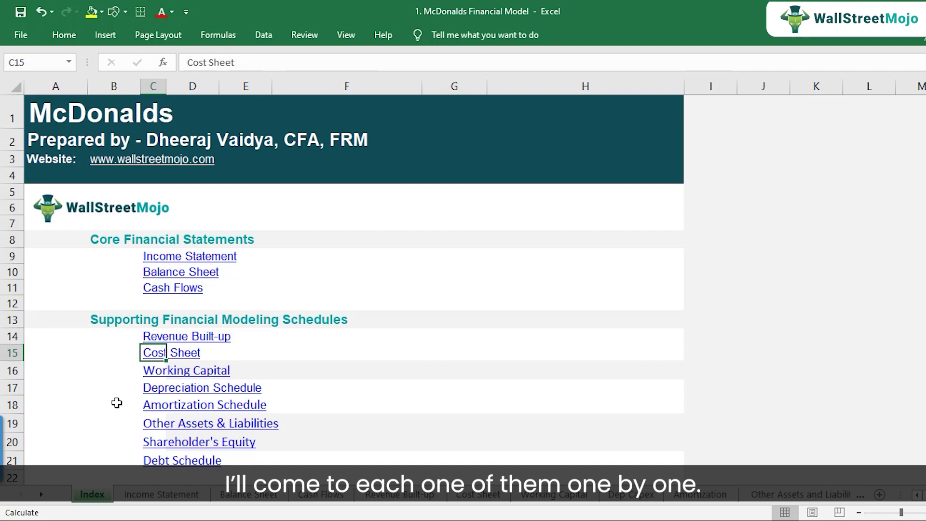
{"action": "key", "text": "Up"}
{"action": "key", "text": "shift+Down"}
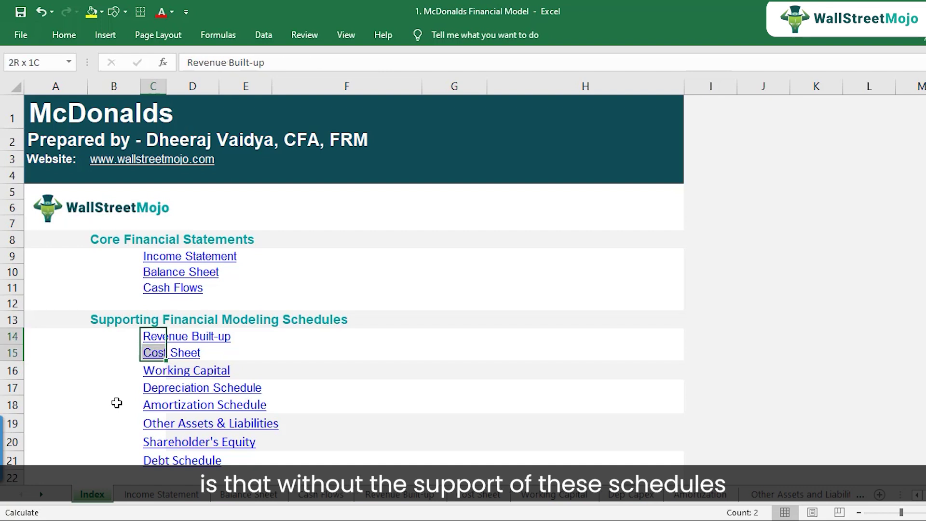
{"action": "key", "text": "shift+Down"}
{"action": "key", "text": "shift+Down"}
{"action": "key", "text": "shift+Down"}
{"action": "key", "text": "shift+Down"}
{"action": "key", "text": "shift+Down"}
{"action": "key", "text": "shift+Down"}
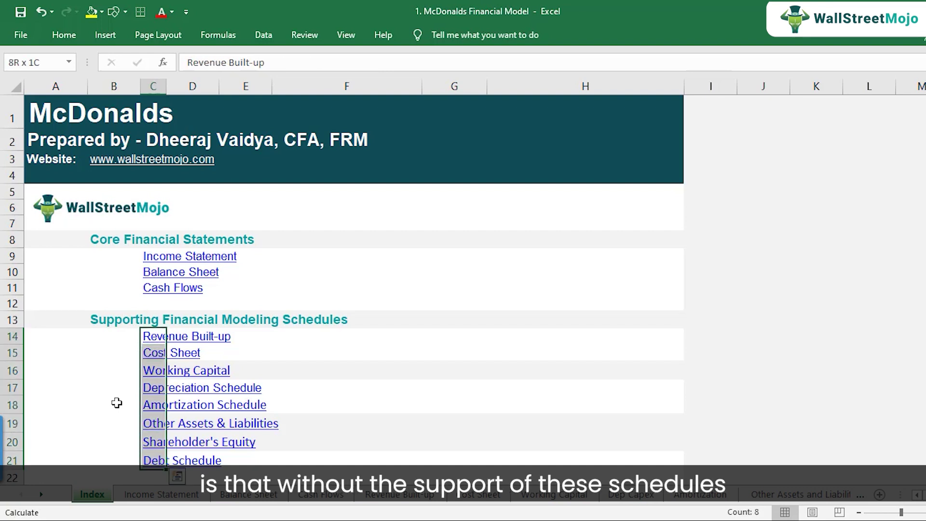
Select the Income Statement, Balance Sheet and Cash Flows entries on the Index sheet, cells C9:E11.
{"action": "key", "text": "Up"}
{"action": "key", "text": "Up"}
{"action": "key", "text": "Up"}
{"action": "key", "text": "Up"}
{"action": "key", "text": "Up"}
{"action": "key", "text": "shift+Down"}
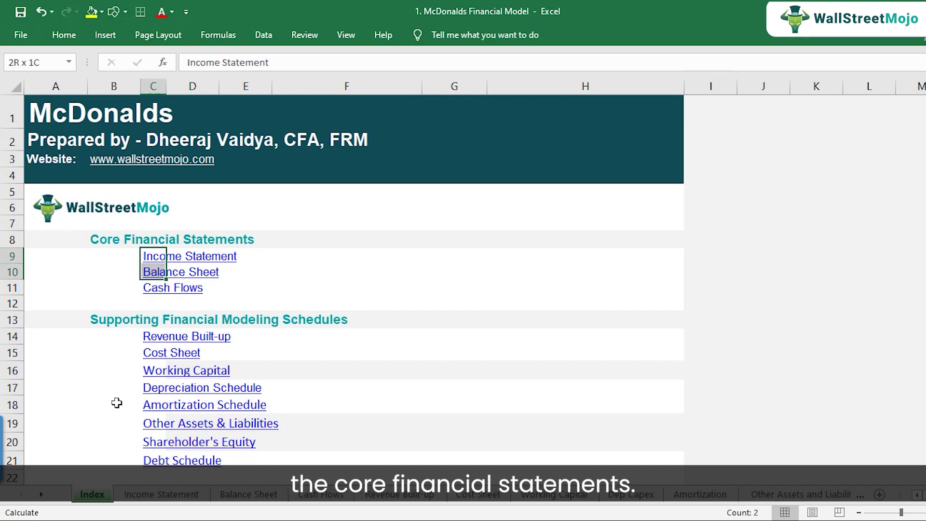
{"action": "key", "text": "shift+Down"}
{"action": "key", "text": "shift+Right"}
{"action": "key", "text": "shift+Right"}
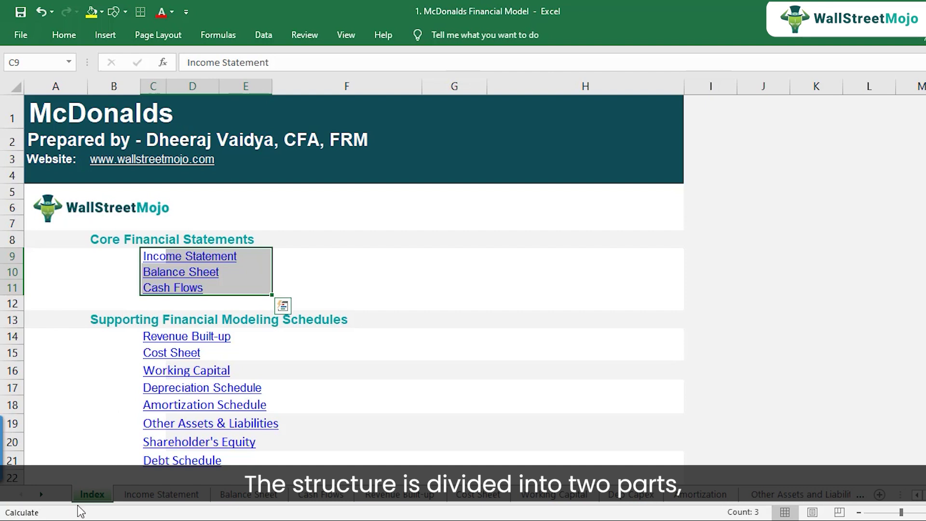
View the Income Statement, Balance Sheet and Cash Flows sheets one after another and return to the Index.
{"action": "left_click", "coordinate": [159, 495]}
{"action": "left_click", "coordinate": [237, 496]}
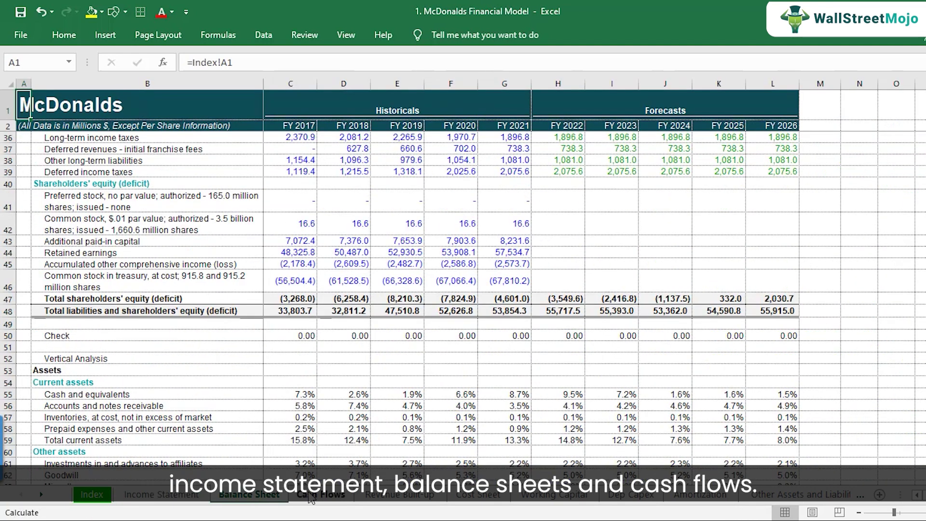
{"action": "left_click", "coordinate": [311, 497]}
{"action": "left_click", "coordinate": [99, 498]}
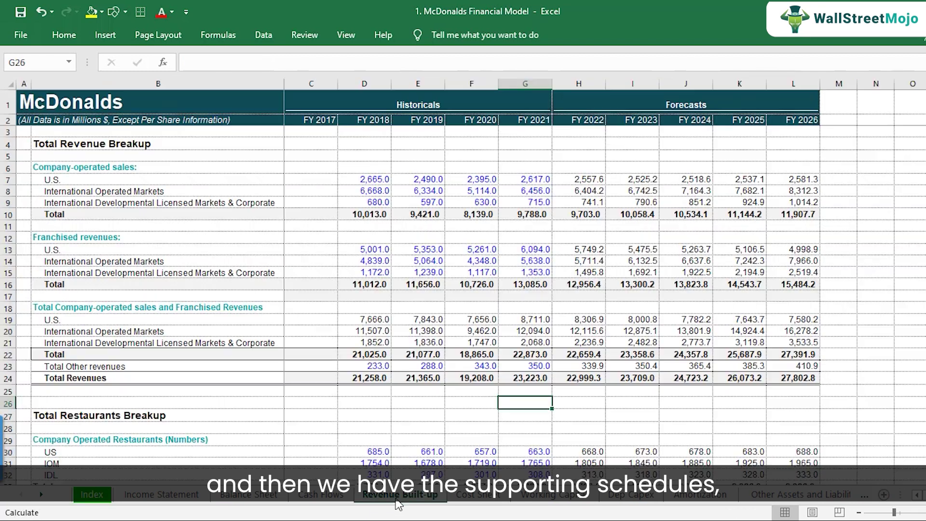
View the Revenue Built-up, Cost Sheet and Working Capital sheets, then return to cell B9 of the Index.
{"action": "left_click", "coordinate": [394, 500]}
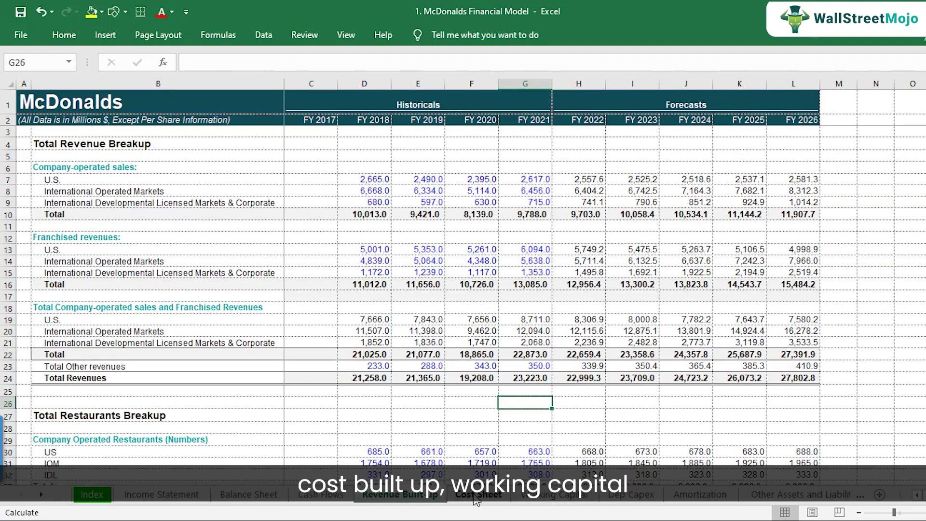
{"action": "left_click", "coordinate": [477, 499]}
{"action": "left_click", "coordinate": [550, 497]}
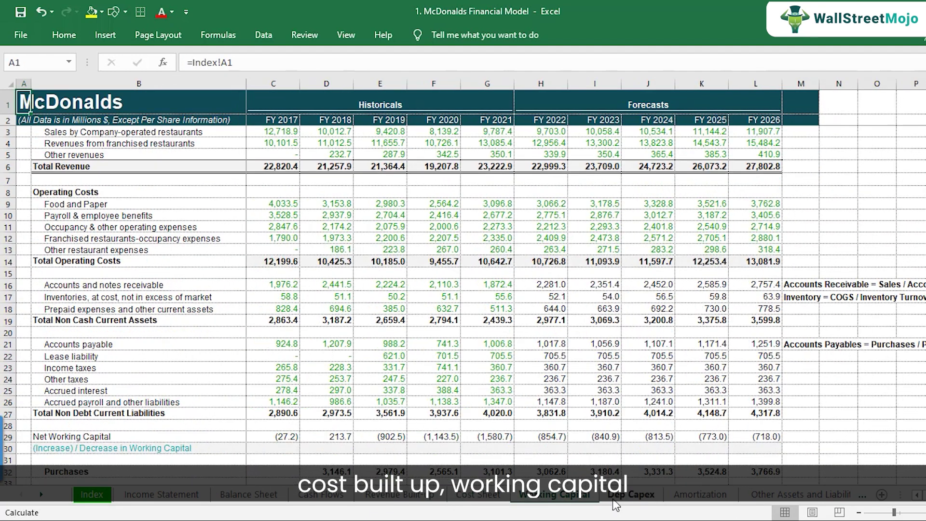
{"action": "left_click", "coordinate": [110, 499]}
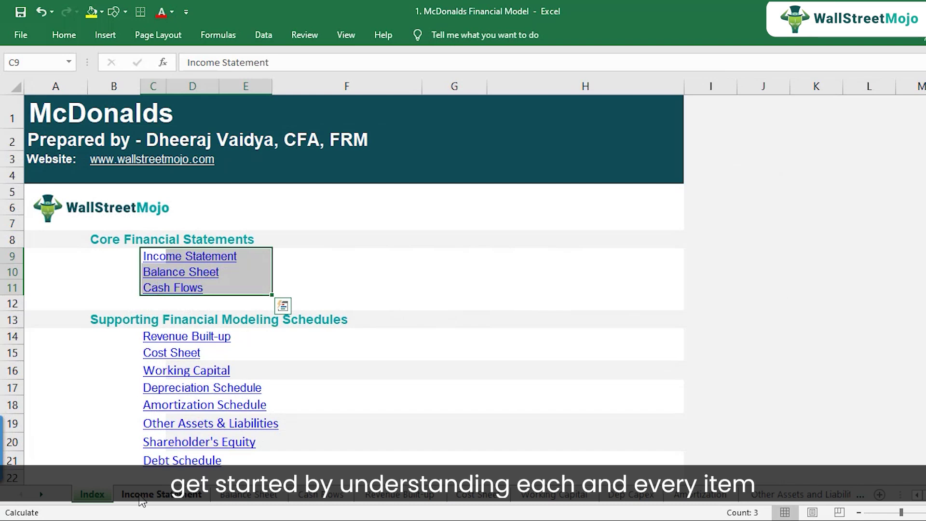
{"action": "left_click", "coordinate": [110, 260]}
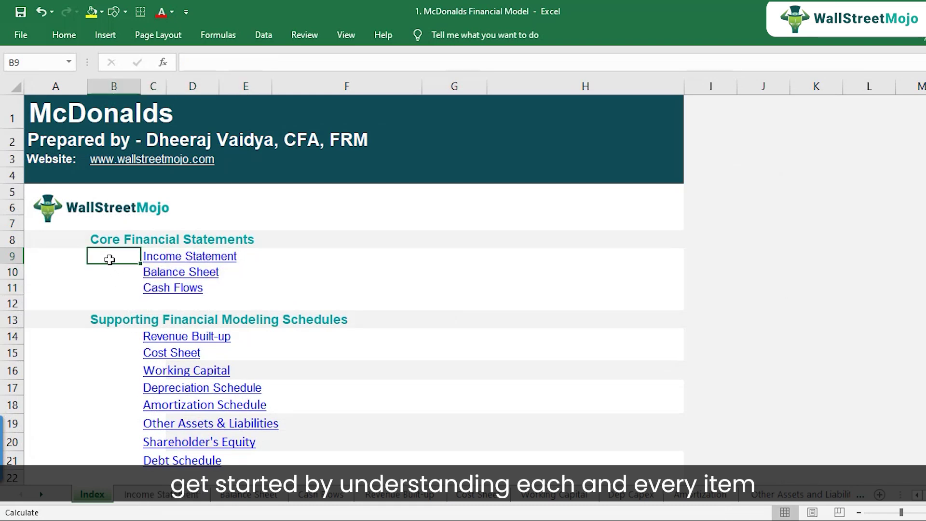
Open the Income Statement sheet and highlight the Historicals columns, followed by the Forecasts columns.
{"action": "left_click", "coordinate": [175, 495]}
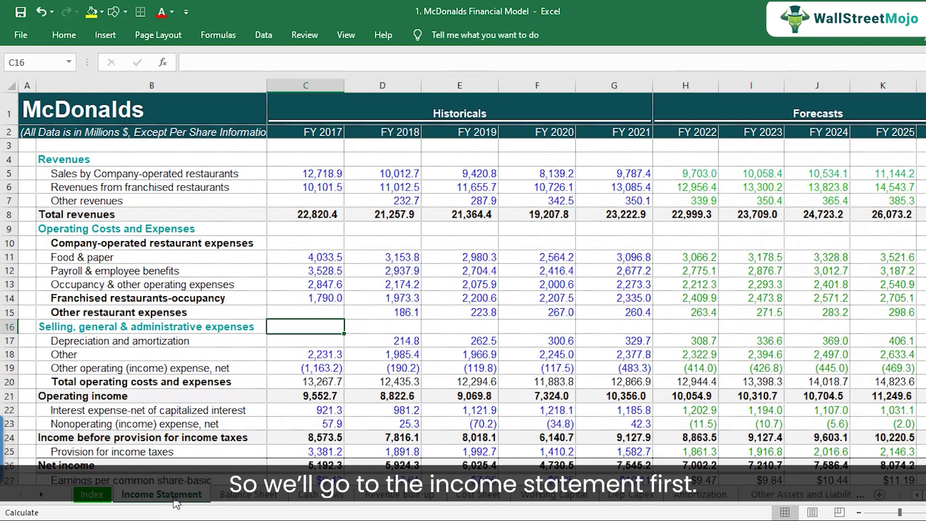
{"action": "left_click", "coordinate": [312, 234]}
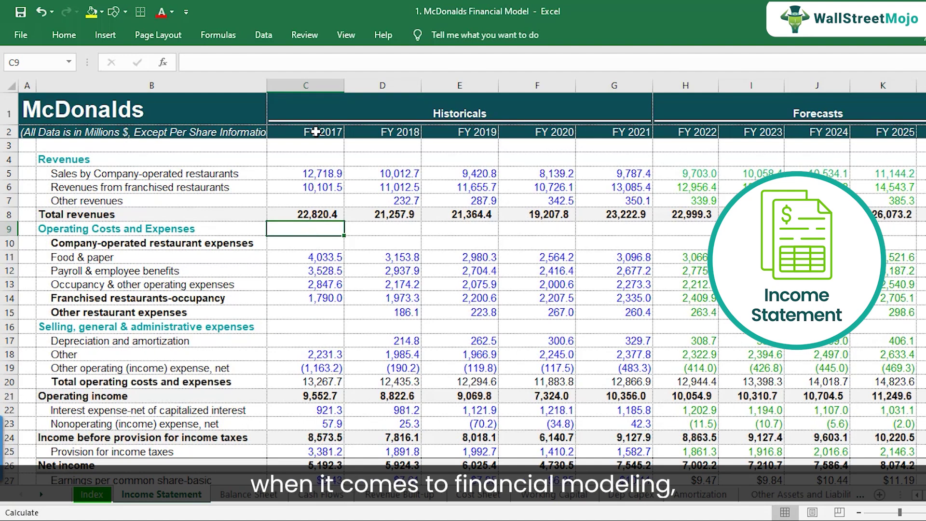
{"action": "left_click_drag", "start_coordinate": [307, 85], "coordinate": [599, 89]}
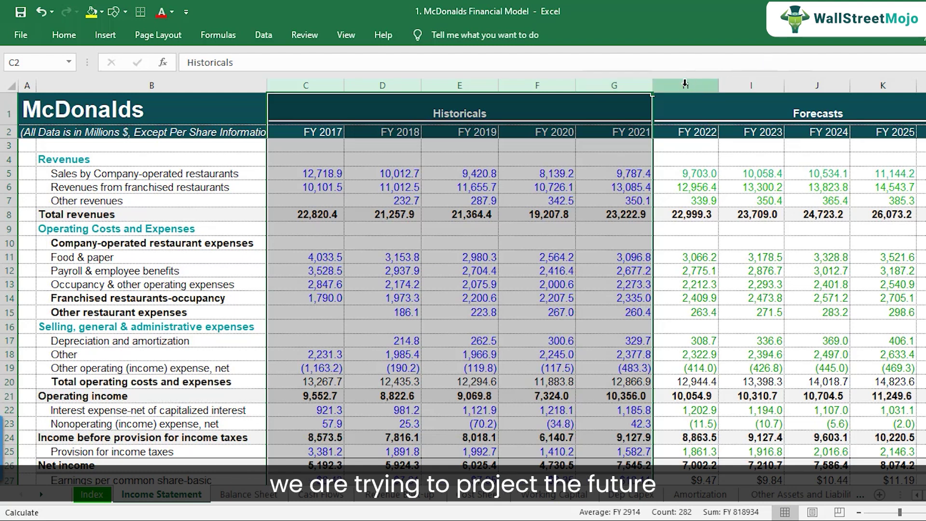
{"action": "left_click_drag", "start_coordinate": [686, 86], "coordinate": [919, 86]}
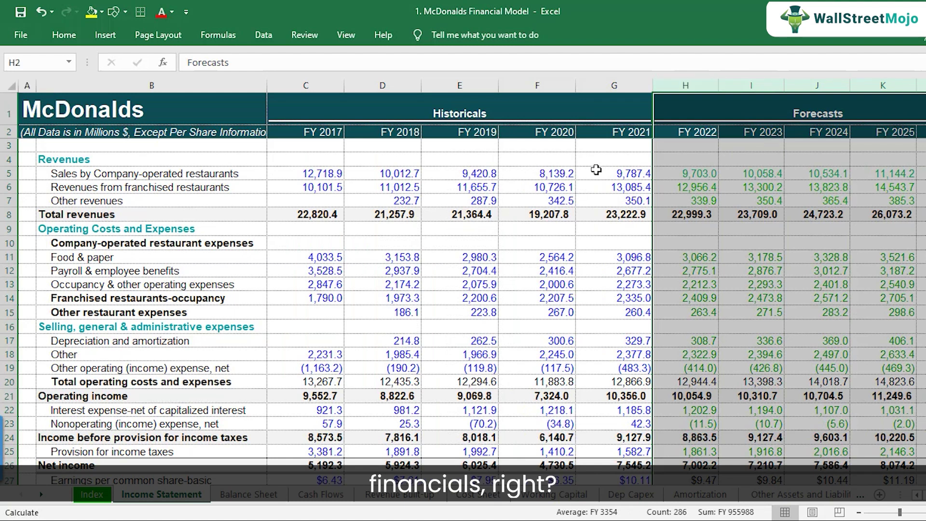
Review the Income Statement line items down to the per-share figures and highlight the Total revenues row.
{"action": "scroll", "coordinate": [332, 215], "scroll_direction": "down", "scroll_amount": 1}
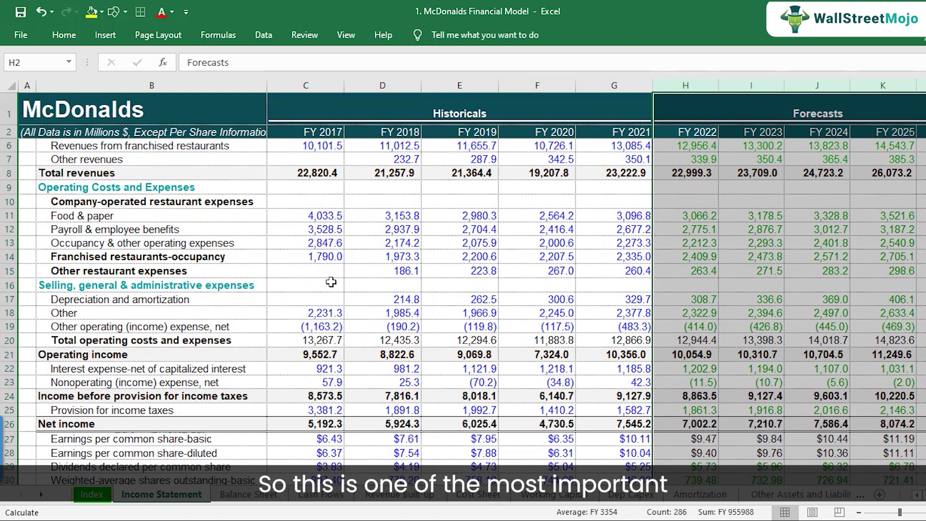
{"action": "scroll", "coordinate": [331, 282], "scroll_direction": "up", "scroll_amount": 1}
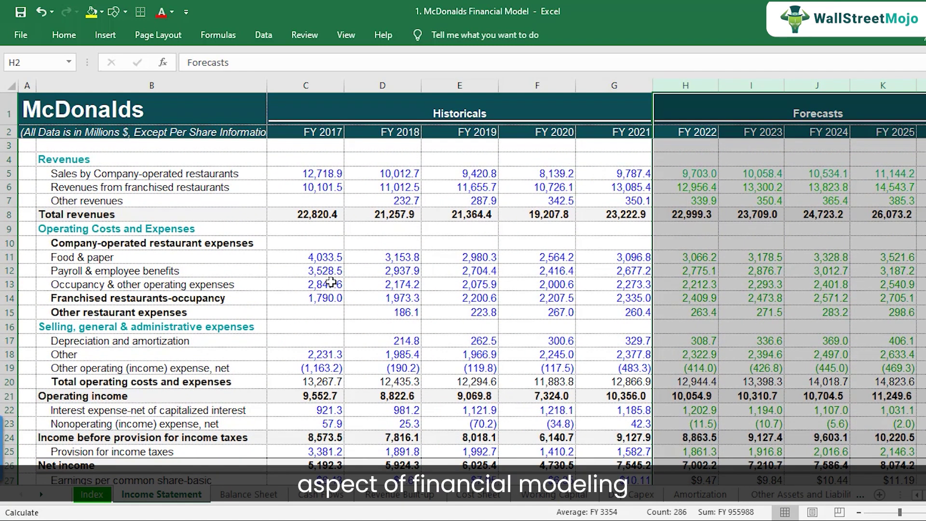
{"action": "scroll", "coordinate": [331, 282], "scroll_direction": "down", "scroll_amount": 3}
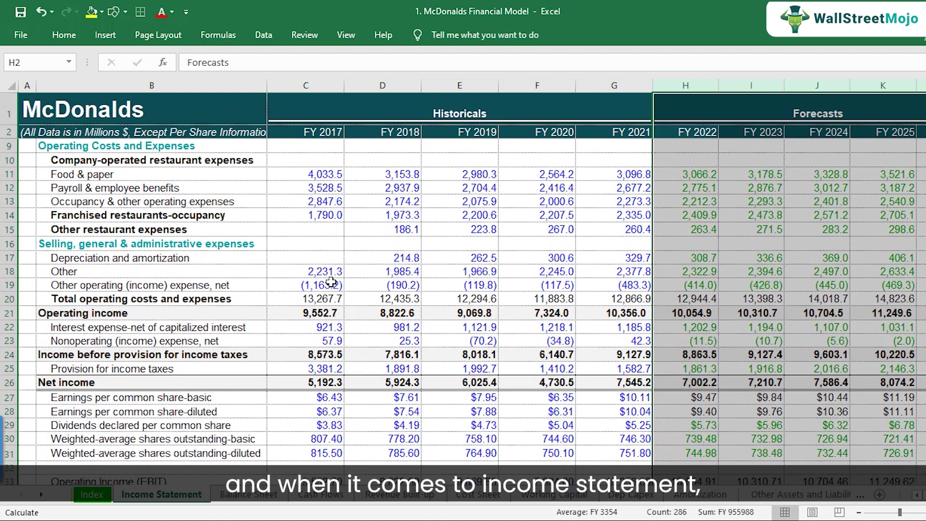
{"action": "scroll", "coordinate": [332, 282], "scroll_direction": "up", "scroll_amount": 3}
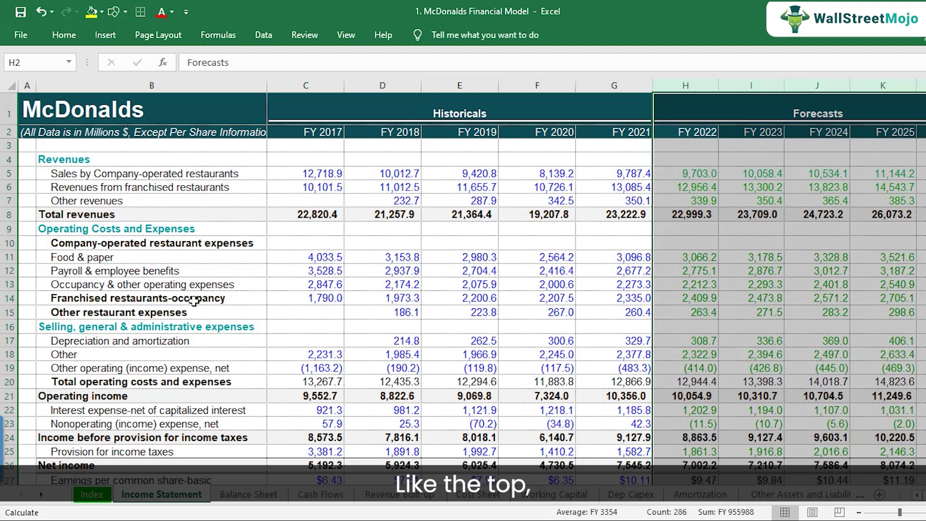
{"action": "left_click", "coordinate": [67, 202]}
{"action": "left_click", "coordinate": [9, 216]}
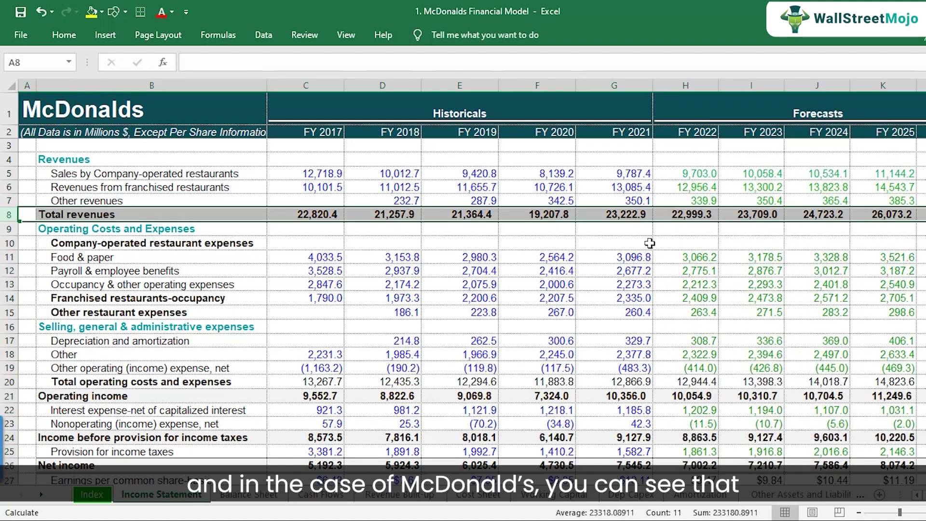
Go through the three revenue segments on the Income Statement and select their labels in B5:B7.
{"action": "left_click", "coordinate": [160, 174]}
{"action": "key", "text": "Down"}
{"action": "key", "text": "Down"}
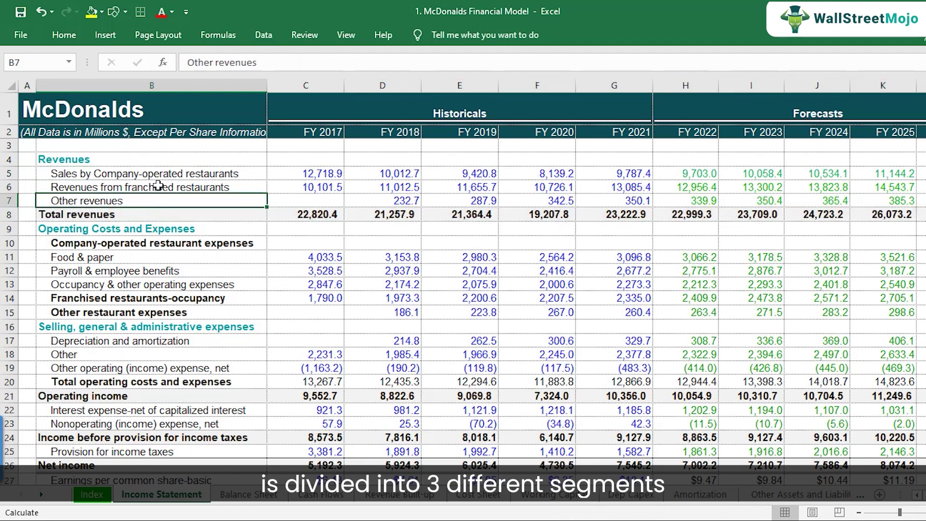
{"action": "left_click", "coordinate": [159, 186]}
{"action": "left_click_drag", "start_coordinate": [160, 174], "coordinate": [161, 198]}
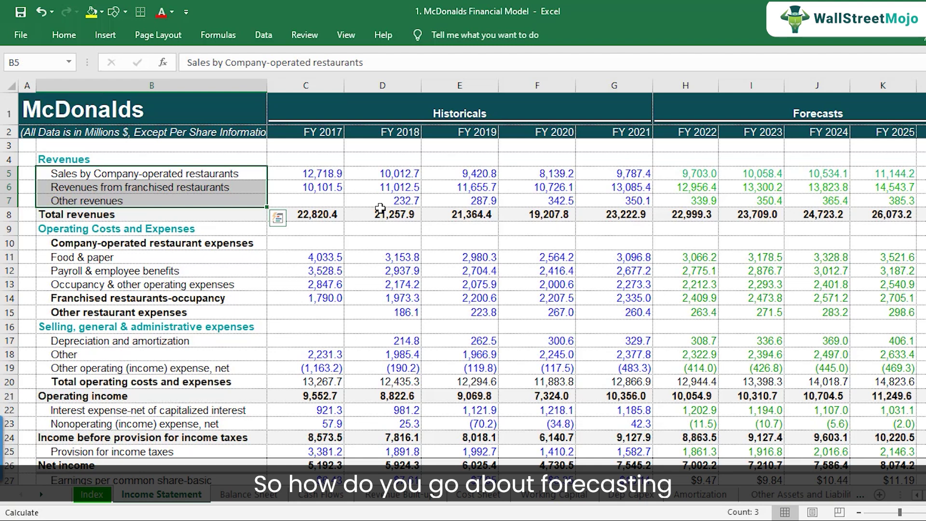
Inspect the FY 2022 forecast formulas for the three revenue segments in H5:H7, ending on H5.
{"action": "left_click", "coordinate": [700, 175]}
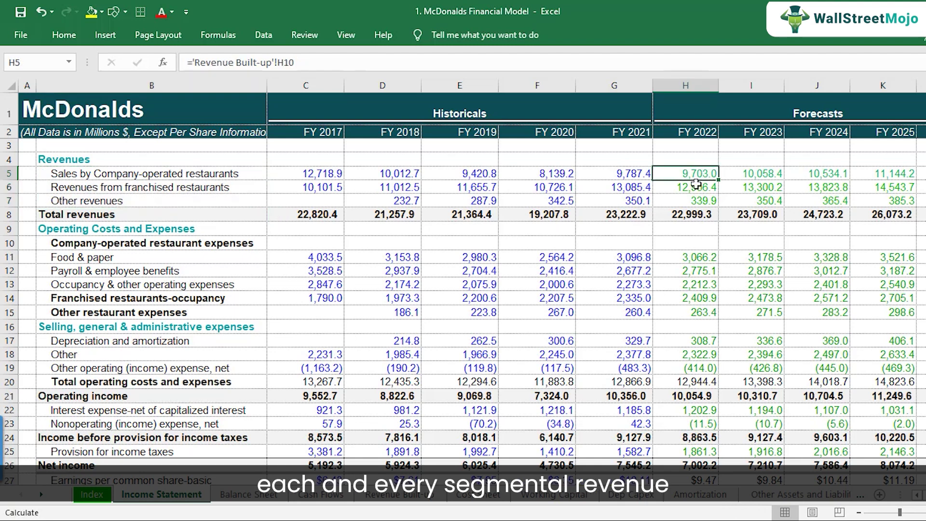
{"action": "left_click", "coordinate": [696, 187]}
{"action": "left_click", "coordinate": [695, 200]}
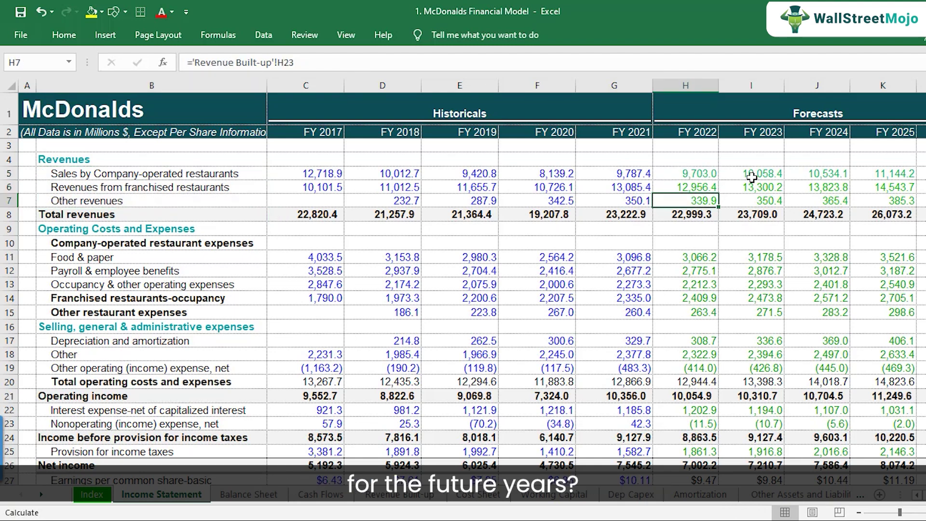
{"action": "left_click", "coordinate": [689, 172]}
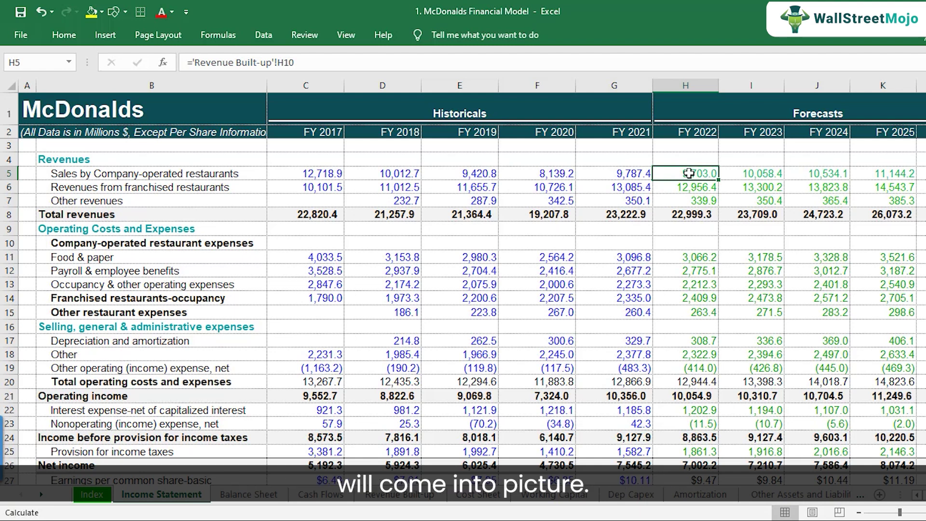
Examine the Revenue Built-up sheet's revenue breakup by geography, restaurant numbers, and yield and growth per restaurant.
{"action": "left_click", "coordinate": [415, 495]}
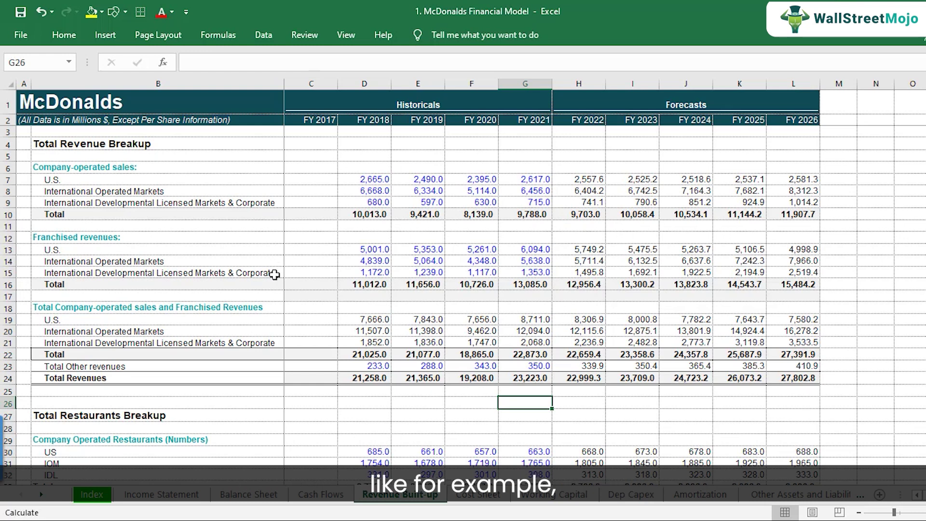
{"action": "left_click", "coordinate": [110, 179]}
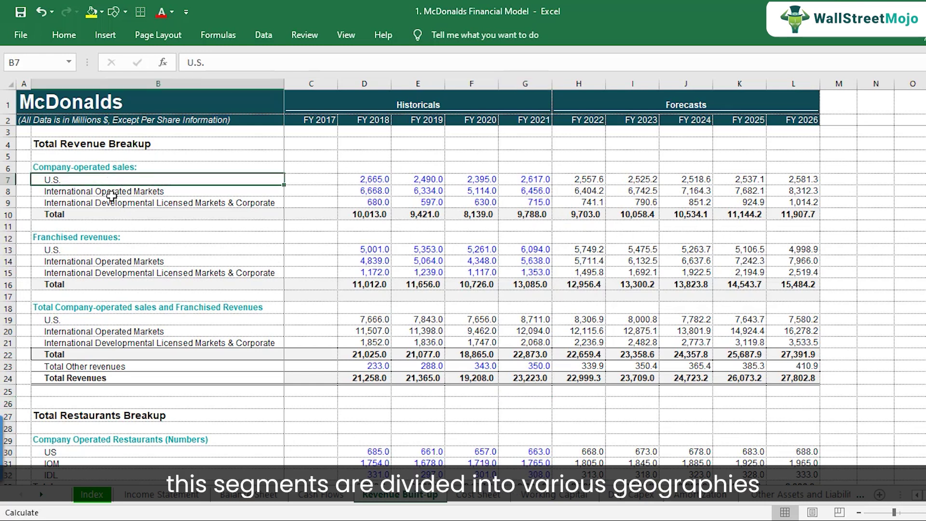
{"action": "left_click", "coordinate": [112, 194]}
{"action": "scroll", "coordinate": [145, 313], "scroll_direction": "down", "scroll_amount": 4}
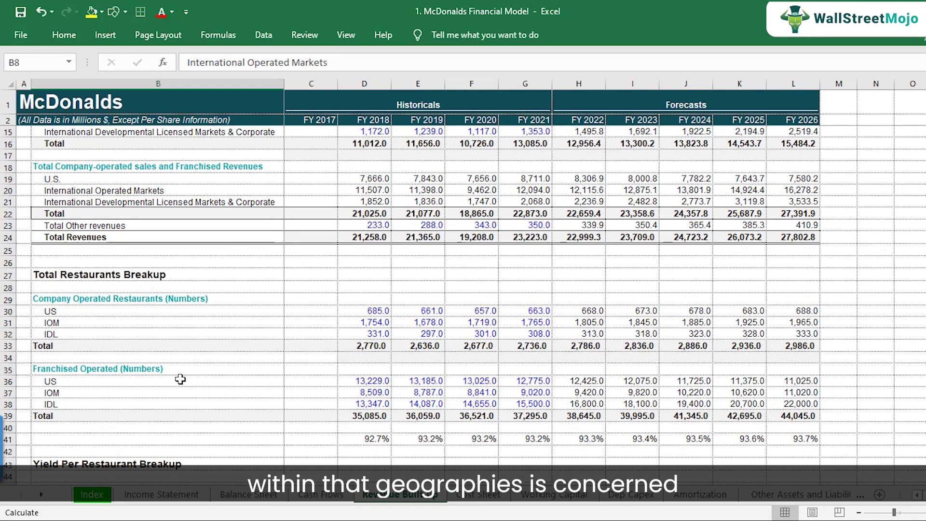
{"action": "scroll", "coordinate": [180, 379], "scroll_direction": "down", "scroll_amount": 5}
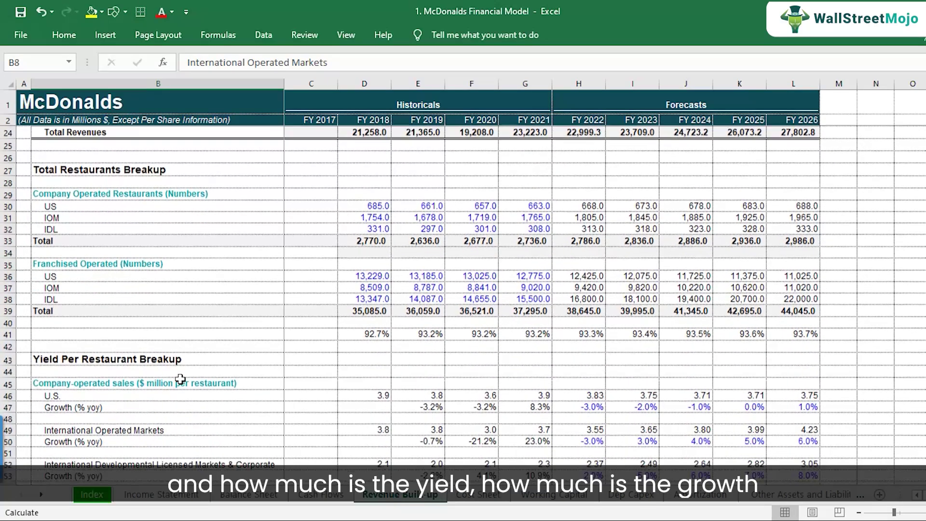
{"action": "scroll", "coordinate": [179, 379], "scroll_direction": "down", "scroll_amount": 3}
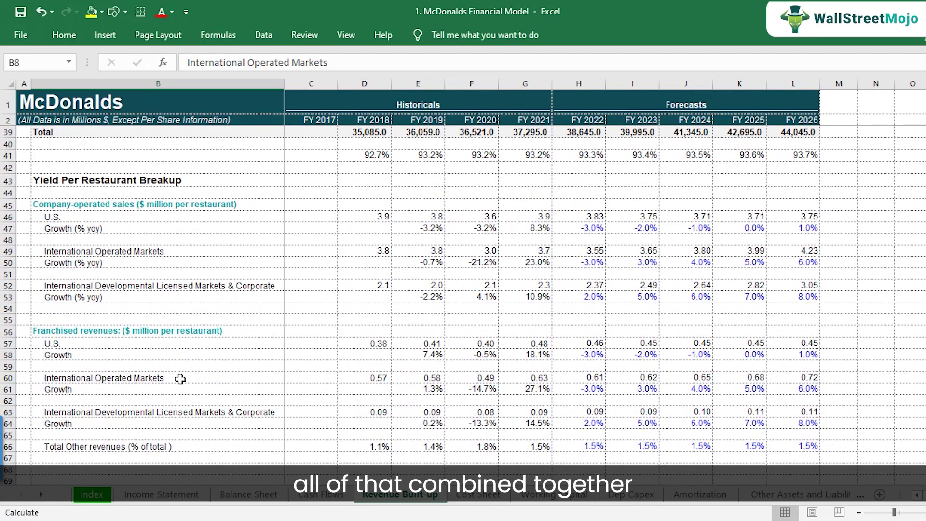
{"action": "scroll", "coordinate": [180, 379], "scroll_direction": "up", "scroll_amount": 12}
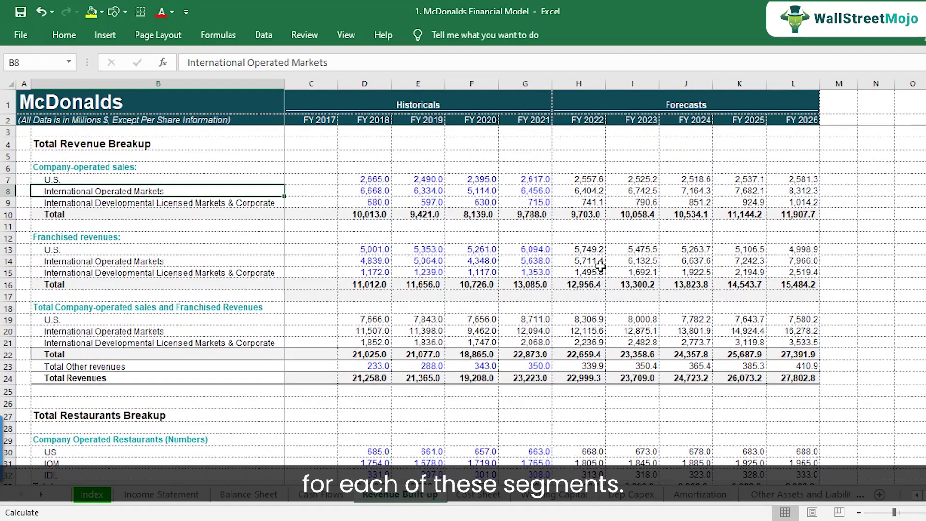
Return to the Income Statement and select the segment revenue forecasts for FY 2022 to FY 2025, H5:K7.
{"action": "left_click", "coordinate": [181, 494]}
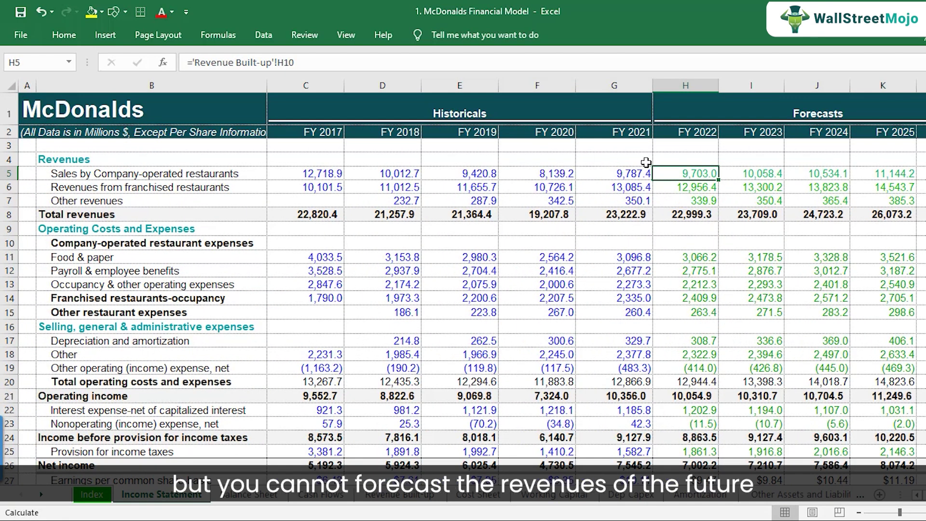
{"action": "left_click_drag", "start_coordinate": [694, 174], "coordinate": [879, 197]}
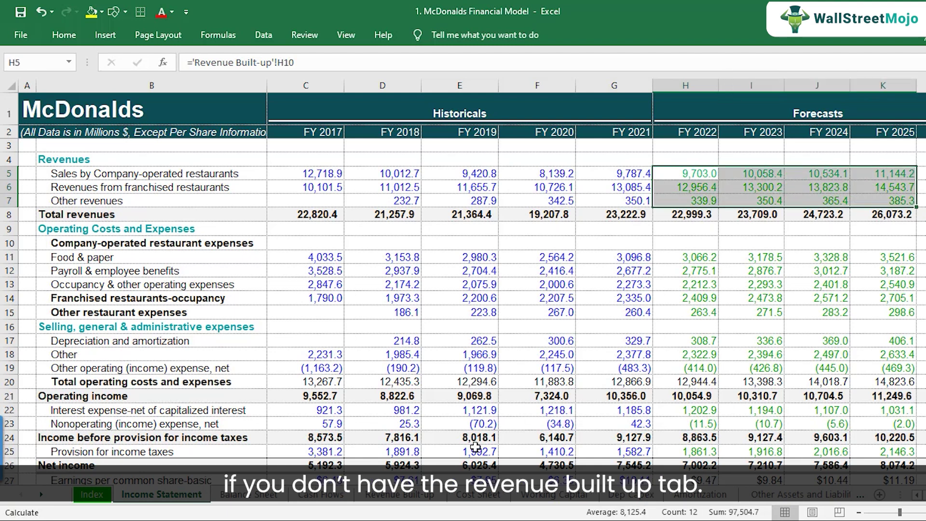
Glance at the Revenue Built-up sheet, return to the Income Statement and review its margin and vertical analysis sections.
{"action": "left_click", "coordinate": [416, 495]}
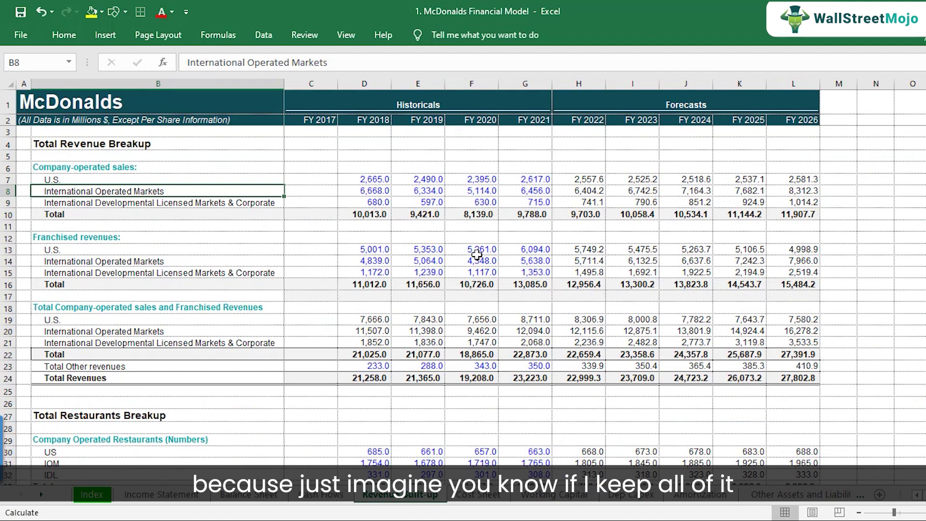
{"action": "left_click", "coordinate": [158, 499]}
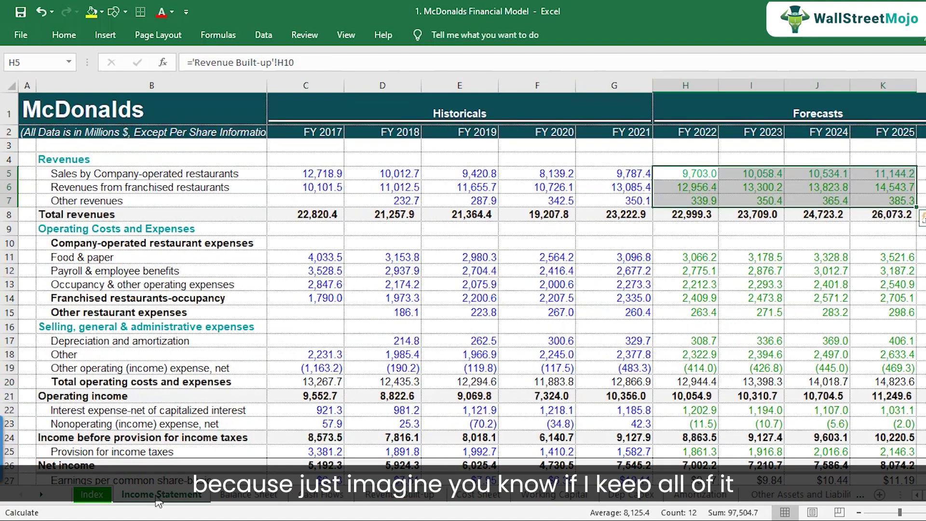
{"action": "scroll", "coordinate": [163, 321], "scroll_direction": "down", "scroll_amount": 9}
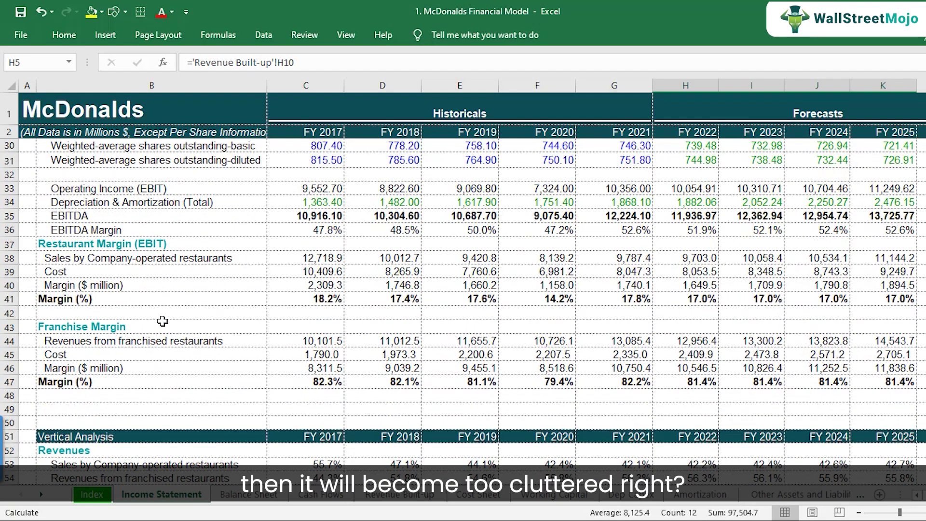
{"action": "scroll", "coordinate": [163, 322], "scroll_direction": "down", "scroll_amount": 9}
{"action": "scroll", "coordinate": [162, 321], "scroll_direction": "down", "scroll_amount": 3}
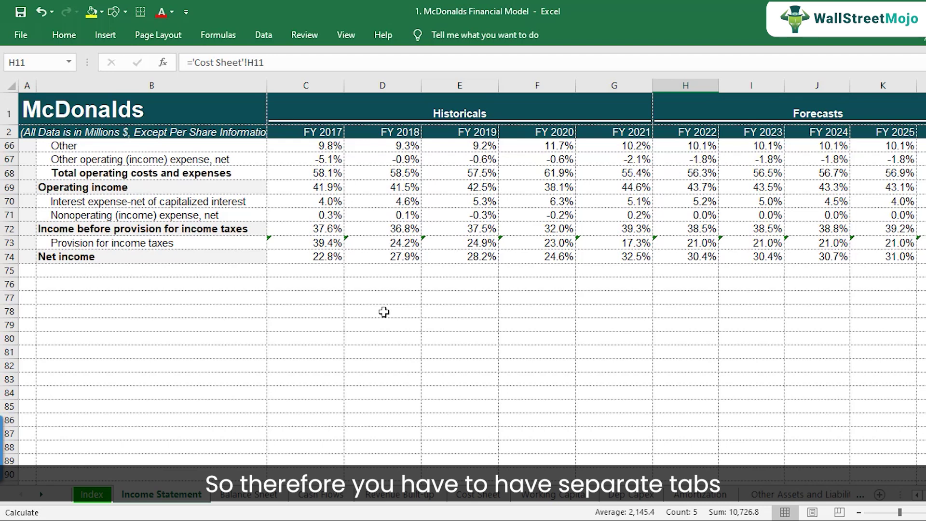
Switch between the Revenue Built-up and Cost Sheet schedules, ending on Revenue Built-up.
{"action": "left_click", "coordinate": [407, 495]}
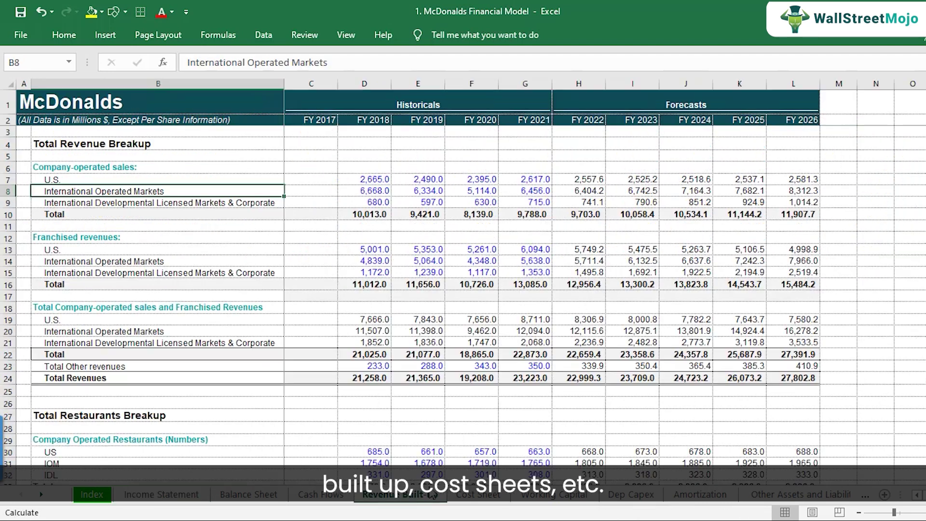
{"action": "left_click", "coordinate": [467, 494]}
{"action": "left_click", "coordinate": [429, 494]}
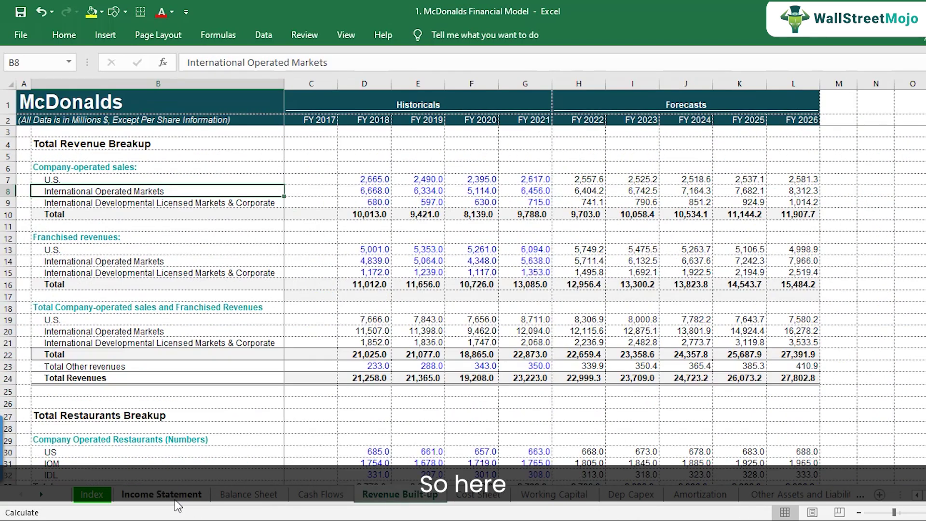
On the Income Statement, select the revenue forecasts H5:K7, the operating cost forecasts H11:L15, and the FY 2017 Food & paper cost in C11.
{"action": "left_click", "coordinate": [188, 495]}
{"action": "scroll", "coordinate": [491, 335], "scroll_direction": "up", "scroll_amount": 20}
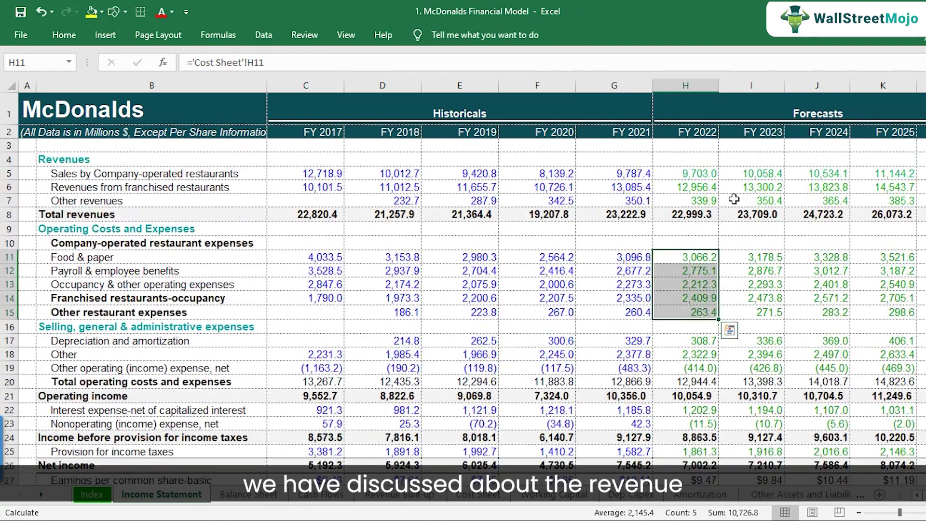
{"action": "left_click_drag", "start_coordinate": [705, 171], "coordinate": [892, 200]}
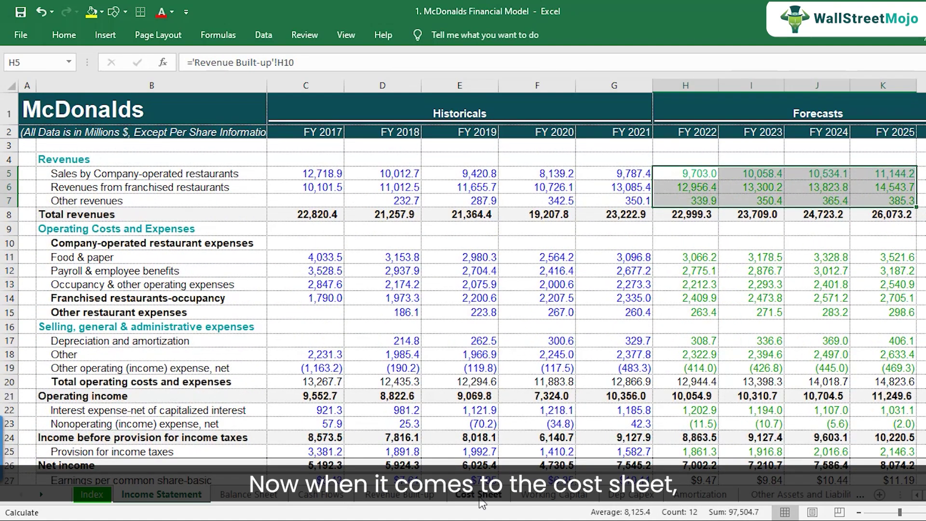
{"action": "left_click_drag", "start_coordinate": [686, 256], "coordinate": [919, 313]}
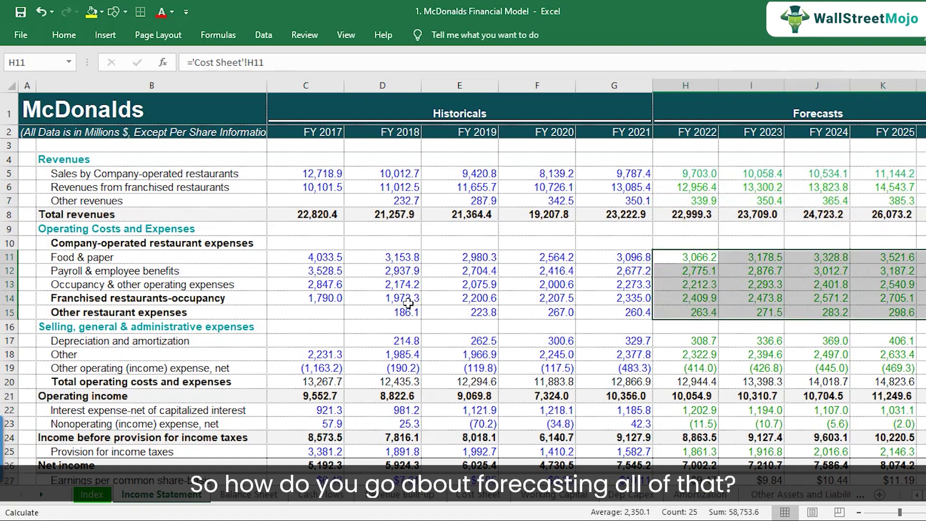
{"action": "left_click", "coordinate": [313, 255]}
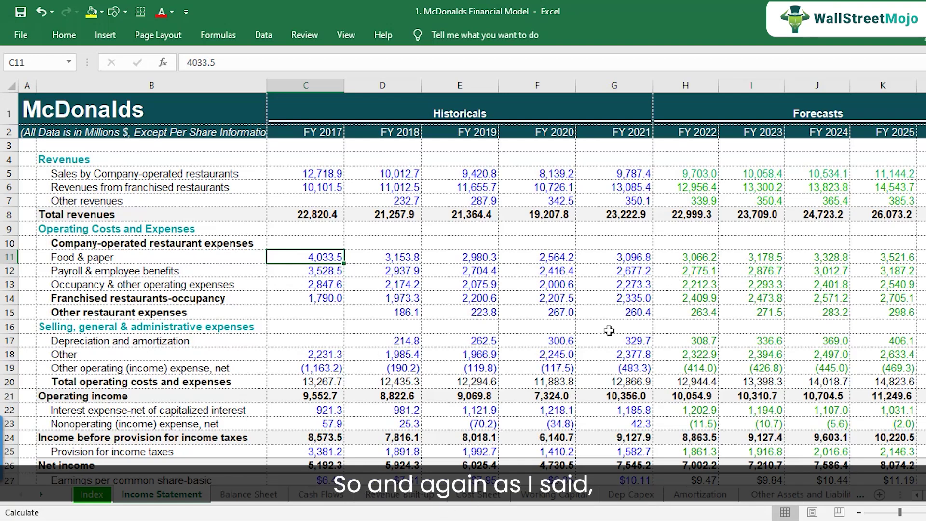
Open the Cost Sheet and go through the Operating Expenses heading, Food & paper and its % of sales label in B10:B12.
{"action": "left_click", "coordinate": [490, 499]}
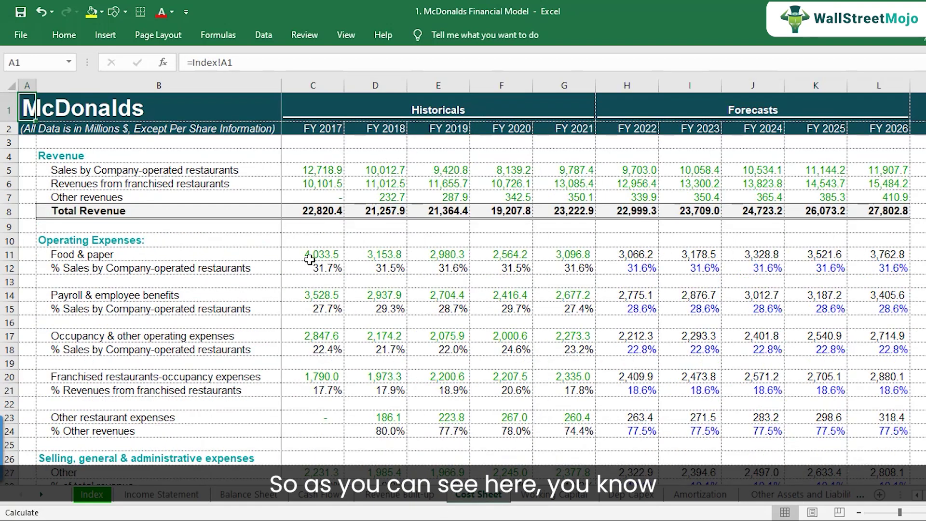
{"action": "left_click", "coordinate": [139, 243]}
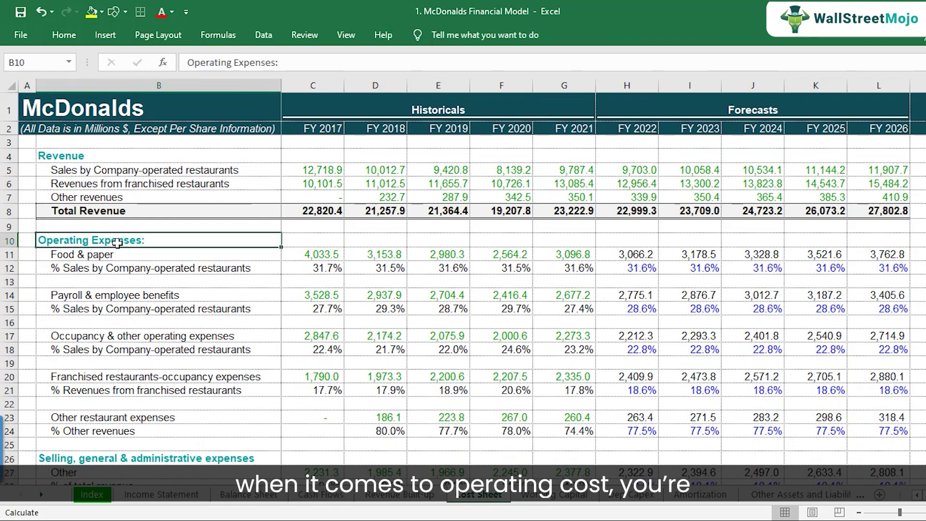
{"action": "left_click", "coordinate": [104, 256]}
{"action": "key", "text": "Down"}
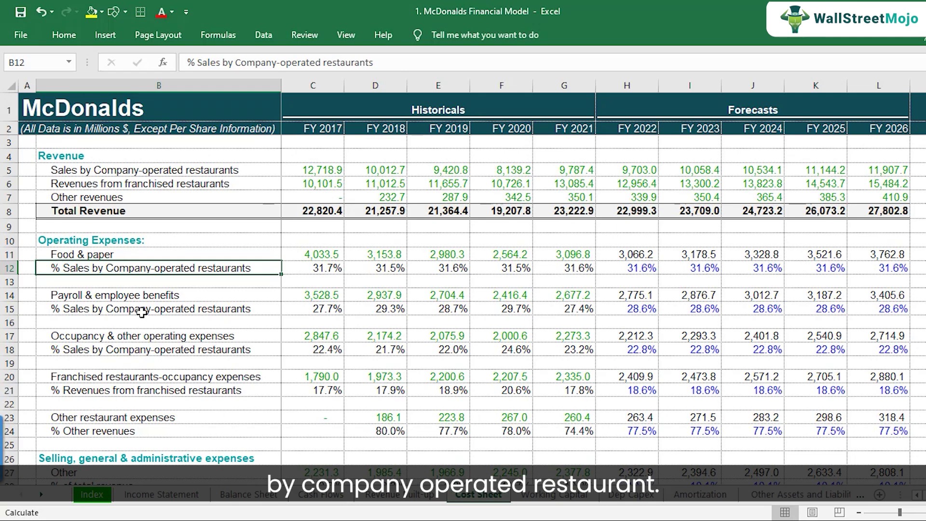
Inspect Food & paper as a percentage of company-operated sales from FY 2017 to FY 2024 and review the remaining Cost Sheet items.
{"action": "left_click", "coordinate": [331, 267]}
{"action": "left_click", "coordinate": [384, 267]}
{"action": "left_click", "coordinate": [448, 281]}
{"action": "left_click", "coordinate": [501, 268]}
{"action": "left_click", "coordinate": [584, 267]}
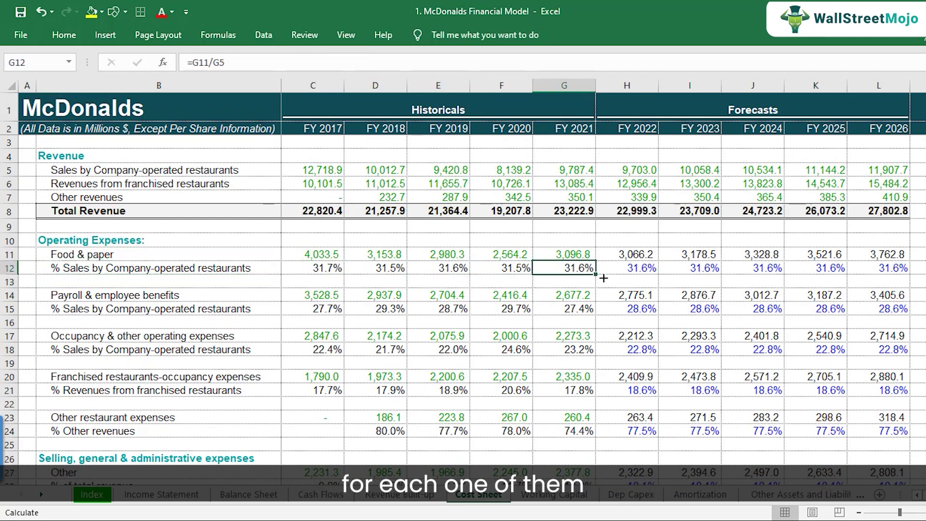
{"action": "left_click", "coordinate": [635, 271]}
{"action": "left_click", "coordinate": [697, 268]}
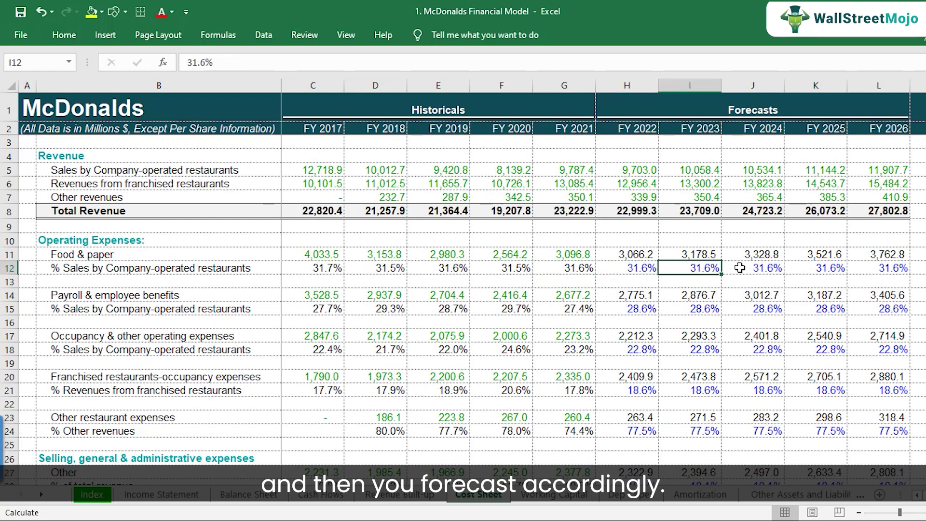
{"action": "left_click", "coordinate": [739, 268]}
{"action": "scroll", "coordinate": [364, 339], "scroll_direction": "down", "scroll_amount": 6}
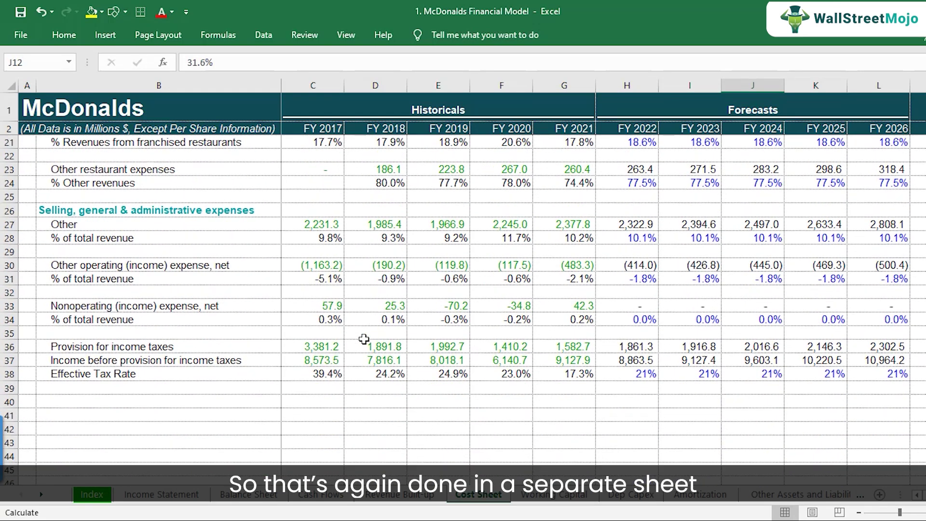
{"action": "scroll", "coordinate": [364, 339], "scroll_direction": "up", "scroll_amount": 6}
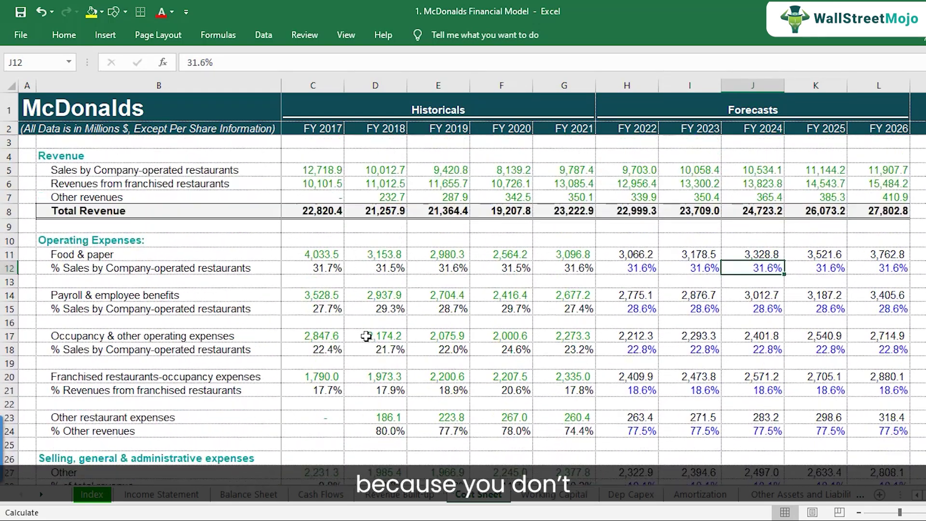
Return to the Income Statement and select the operating cost forecasts for FY 2022 to FY 2025, H11:K15.
{"action": "left_click", "coordinate": [183, 495]}
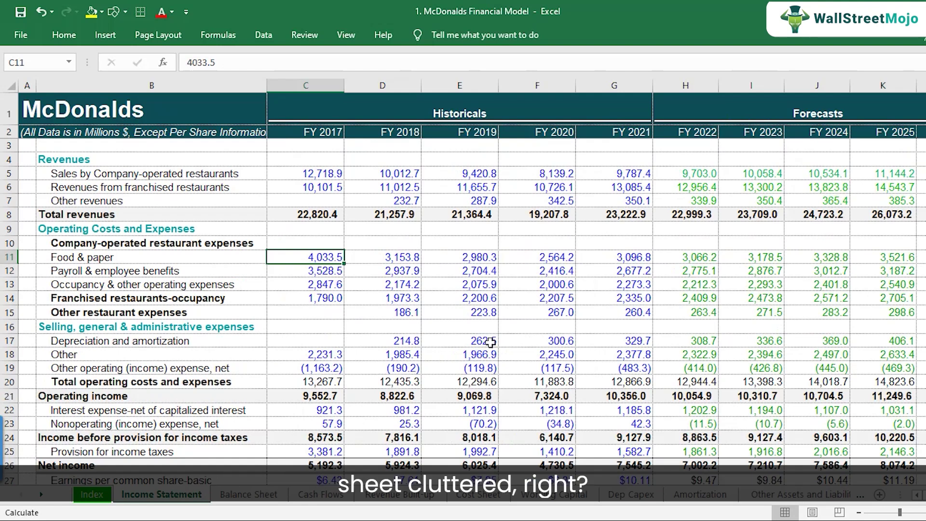
{"action": "left_click_drag", "start_coordinate": [702, 257], "coordinate": [701, 313]}
{"action": "left_click_drag", "start_coordinate": [788, 317], "coordinate": [870, 314]}
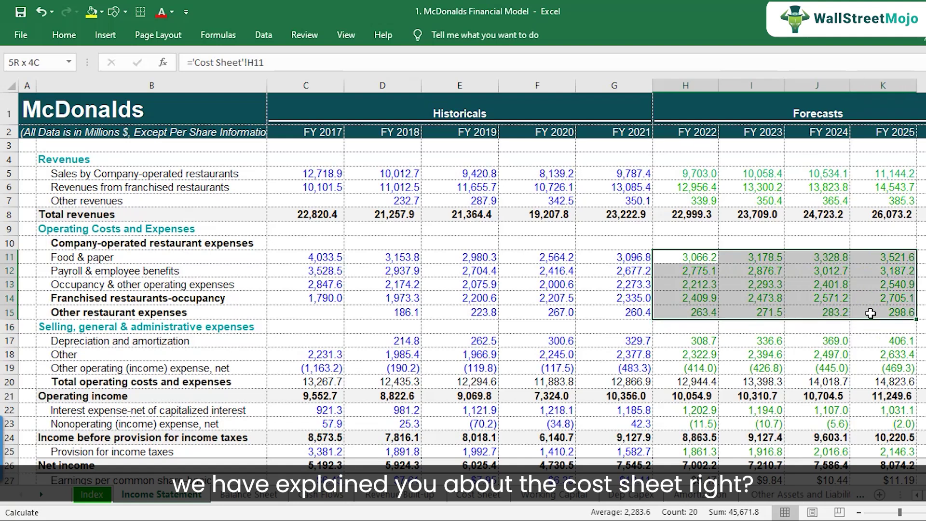
Inspect the Depreciation and amortization line through its label in B17 and its FY 2022 forecast formula in H17.
{"action": "left_click", "coordinate": [700, 341]}
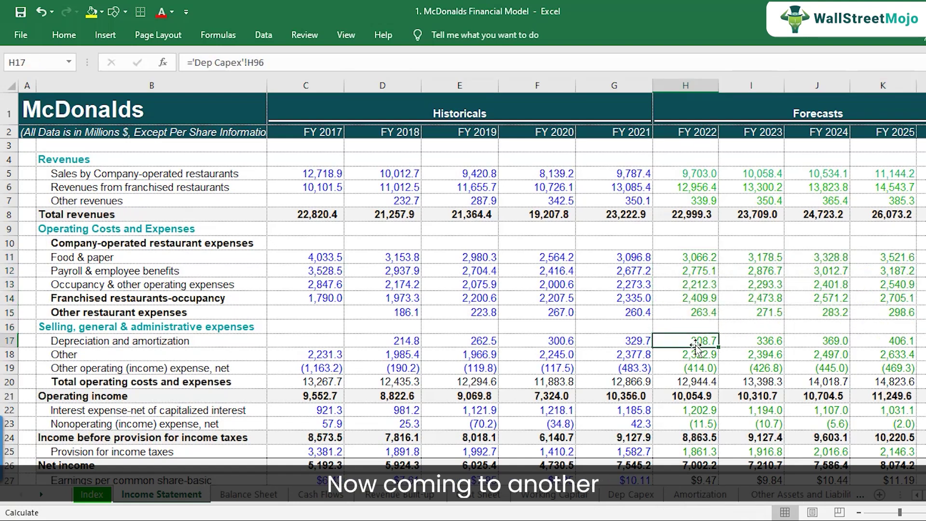
{"action": "left_click", "coordinate": [134, 341]}
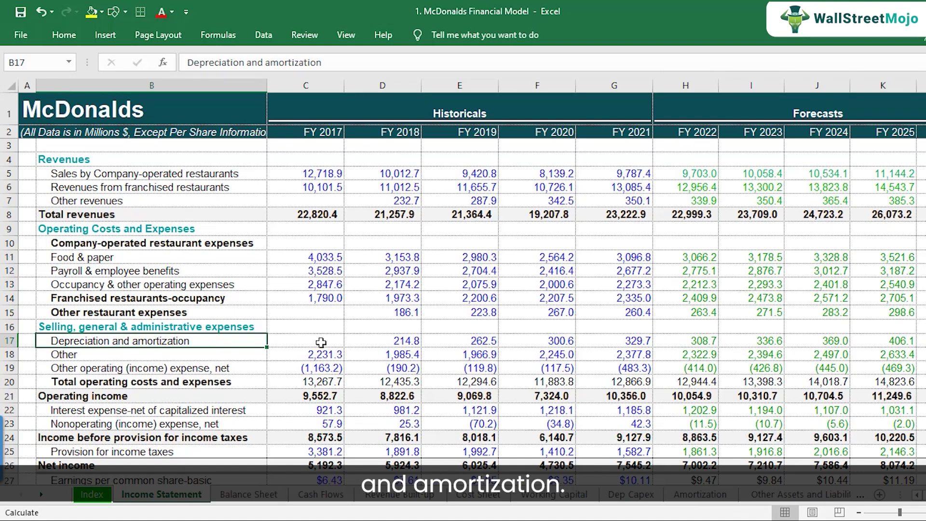
{"action": "left_click", "coordinate": [693, 342]}
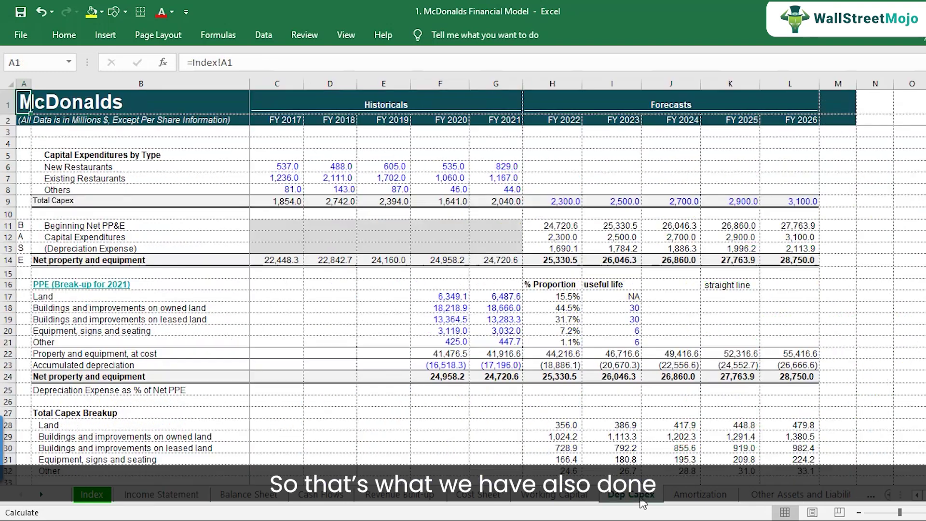
Examine the Dep Capex sheet's capital expenditures, PP&E break-up and straight-line depreciation calculations, glancing at the Amortization sheet.
{"action": "left_click", "coordinate": [643, 502]}
{"action": "scroll", "coordinate": [501, 312], "scroll_direction": "up", "scroll_amount": 2}
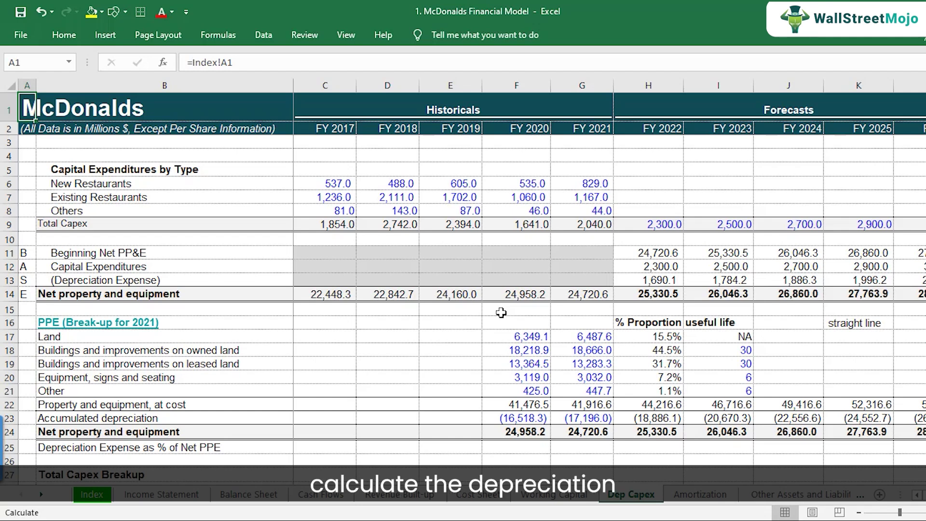
{"action": "scroll", "coordinate": [501, 312], "scroll_direction": "down", "scroll_amount": 3}
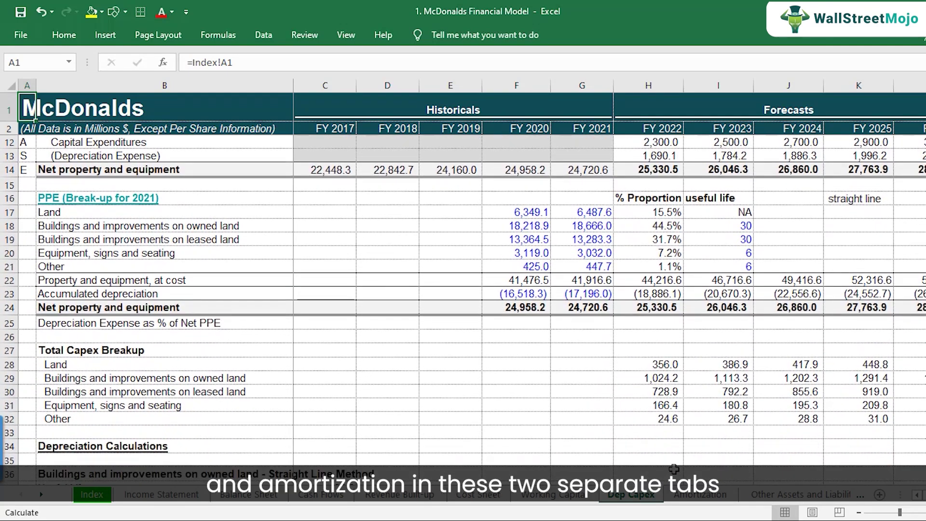
{"action": "left_click", "coordinate": [695, 498]}
{"action": "left_click", "coordinate": [644, 501]}
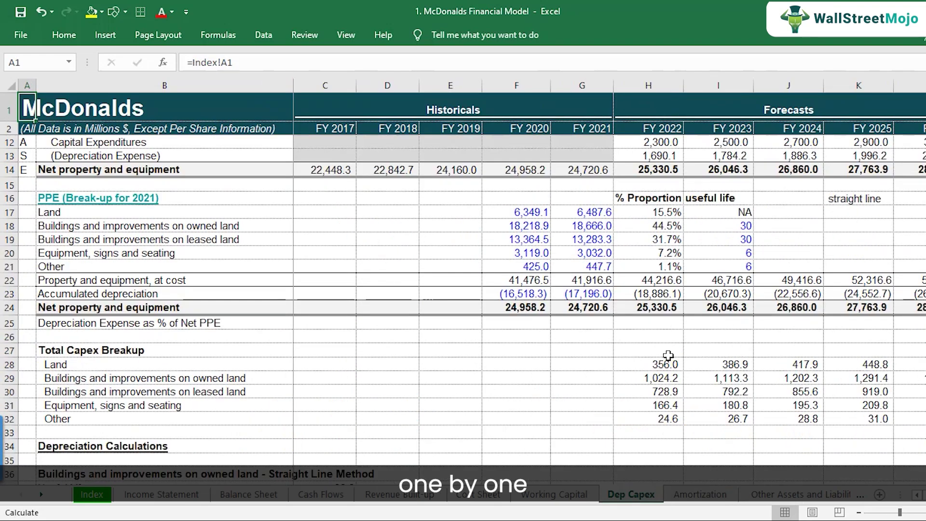
{"action": "scroll", "coordinate": [668, 355], "scroll_direction": "down", "scroll_amount": 3}
{"action": "scroll", "coordinate": [668, 355], "scroll_direction": "down", "scroll_amount": 7}
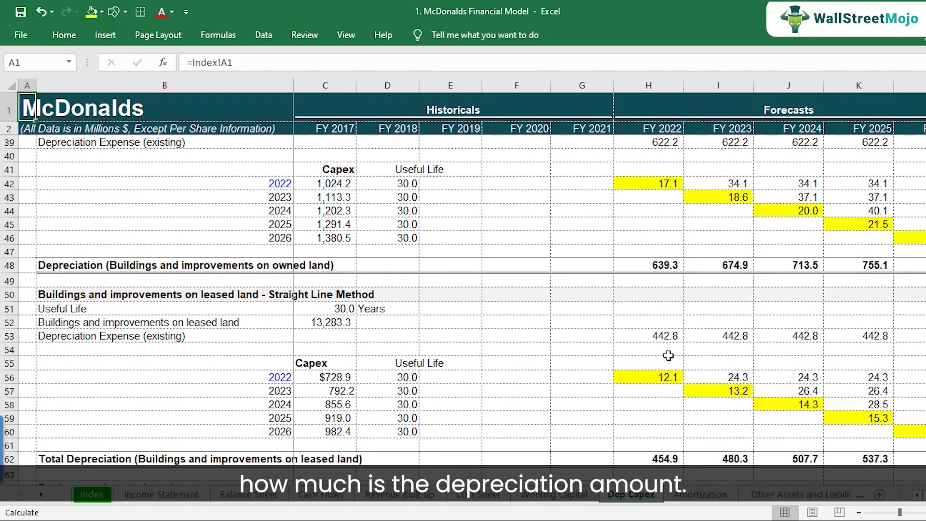
On the Income Statement, select the depreciation and amortization forecasts H17:J17, and bring the remaining sheet names through Debt into view.
{"action": "left_click", "coordinate": [177, 494]}
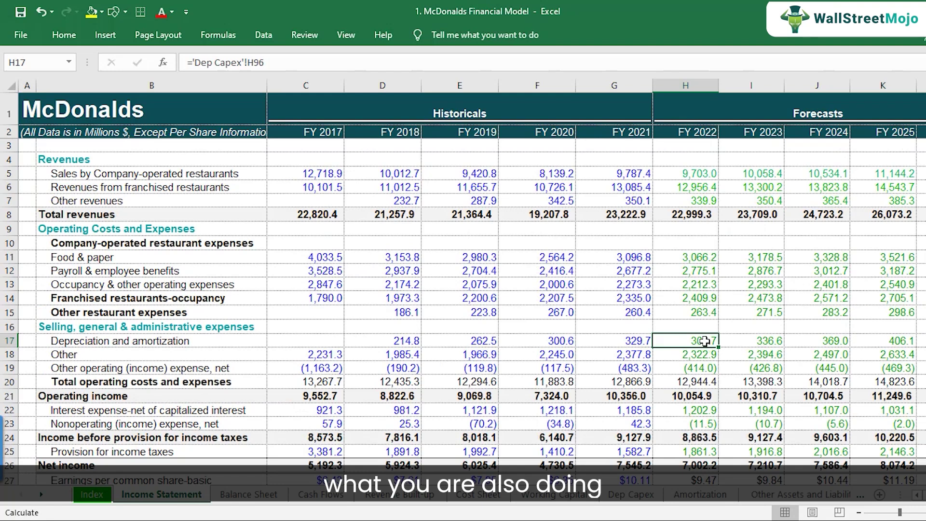
{"action": "left_click_drag", "start_coordinate": [701, 343], "coordinate": [834, 341]}
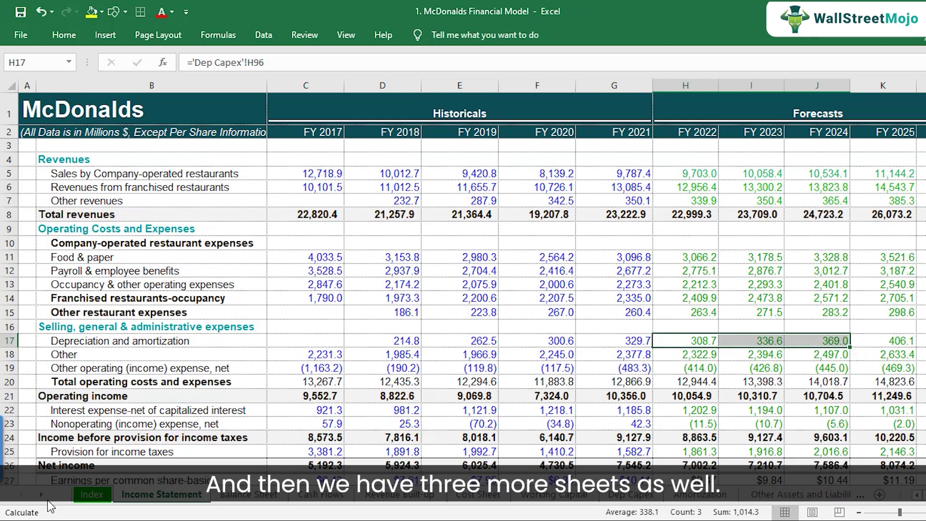
{"action": "left_click", "coordinate": [41, 495]}
{"action": "left_click", "coordinate": [41, 495]}
{"action": "left_click", "coordinate": [41, 495]}
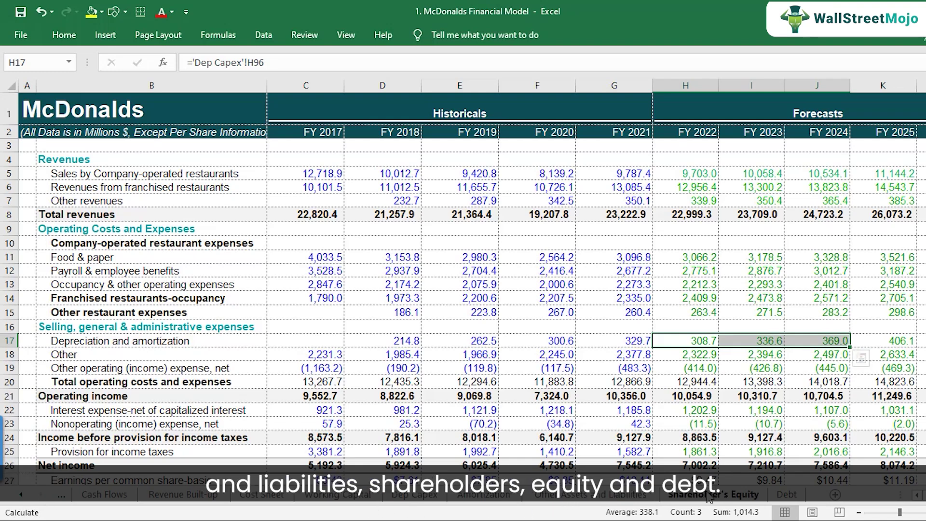
Inspect the FY 2022 forecast formulas for Other and Other operating (income) expense, net in H18:H19.
{"action": "left_click", "coordinate": [731, 384]}
{"action": "left_click", "coordinate": [695, 356]}
{"action": "left_click_drag", "start_coordinate": [695, 359], "coordinate": [694, 369]}
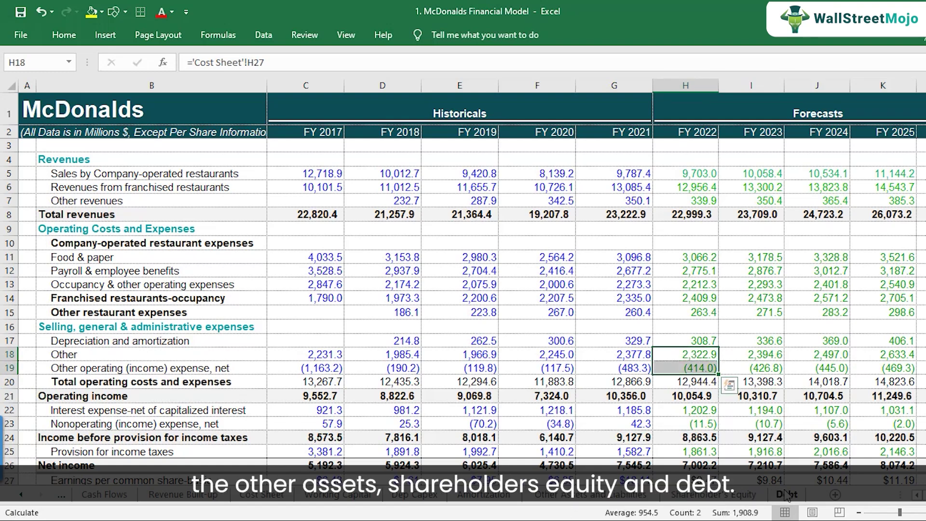
{"action": "left_click", "coordinate": [698, 356]}
{"action": "mouse_move", "coordinate": [698, 363]}
{"action": "left_mouse_down"}
{"action": "mouse_move", "coordinate": [700, 353]}
{"action": "mouse_move", "coordinate": [699, 369]}
{"action": "left_mouse_up"}
{"action": "left_click", "coordinate": [699, 356]}
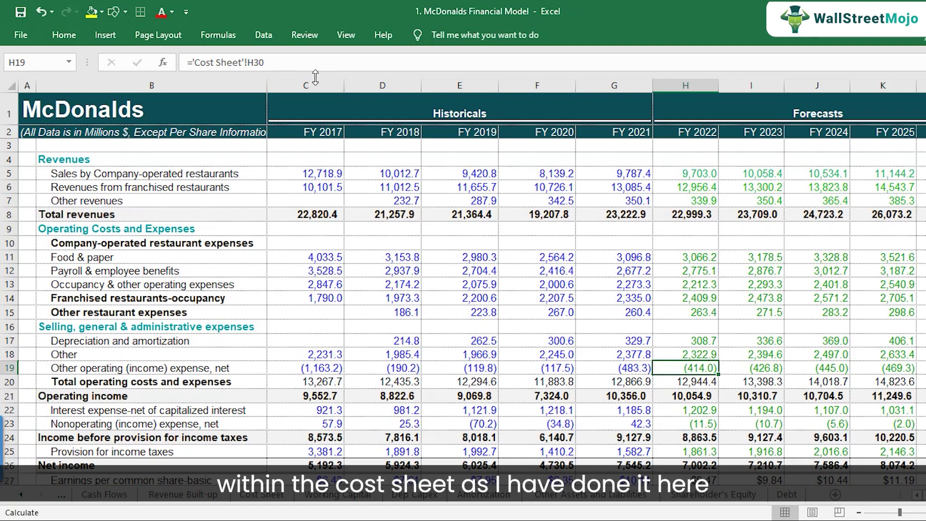
Inspect the interest expense line through its label in B22 and its FY 2022 forecast formula in H22.
{"action": "left_click", "coordinate": [696, 414]}
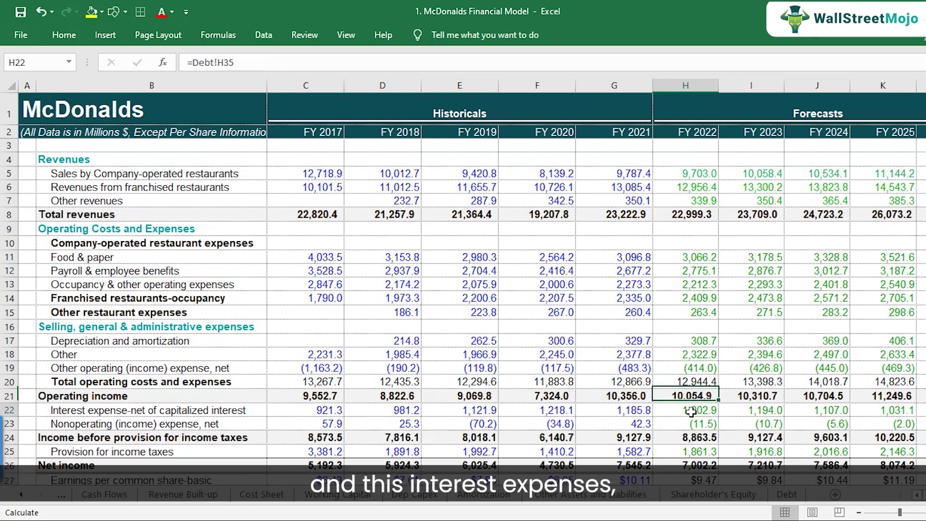
{"action": "left_click", "coordinate": [164, 407]}
{"action": "left_click", "coordinate": [688, 414]}
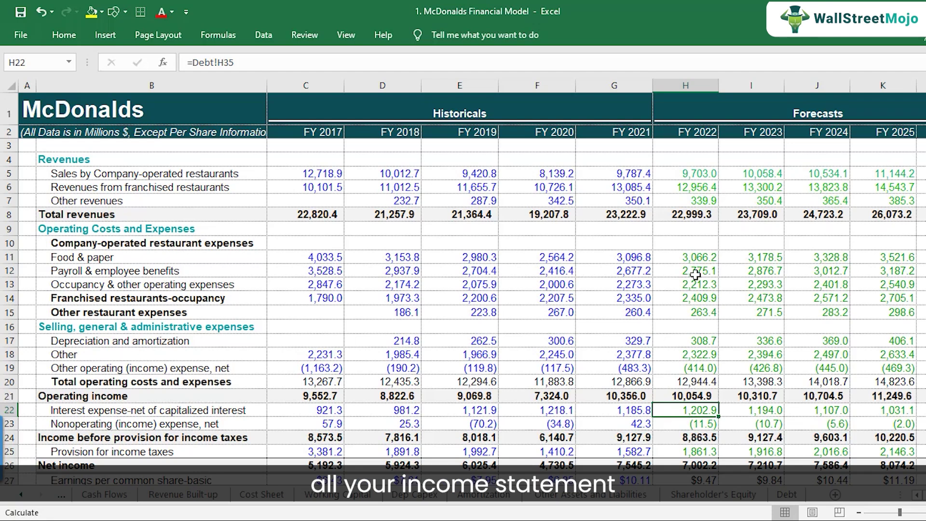
{"action": "scroll", "coordinate": [686, 355], "scroll_direction": "down", "scroll_amount": 1}
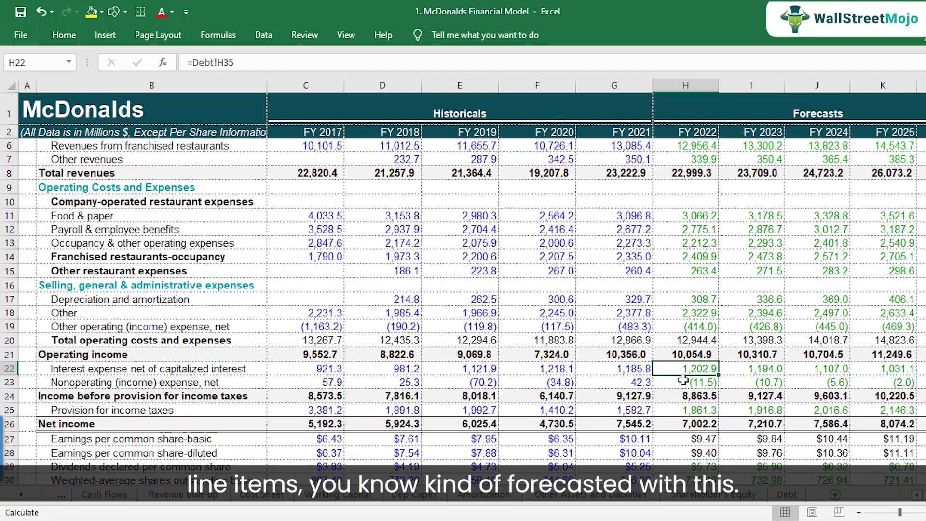
{"action": "scroll", "coordinate": [686, 437], "scroll_direction": "up", "scroll_amount": 1}
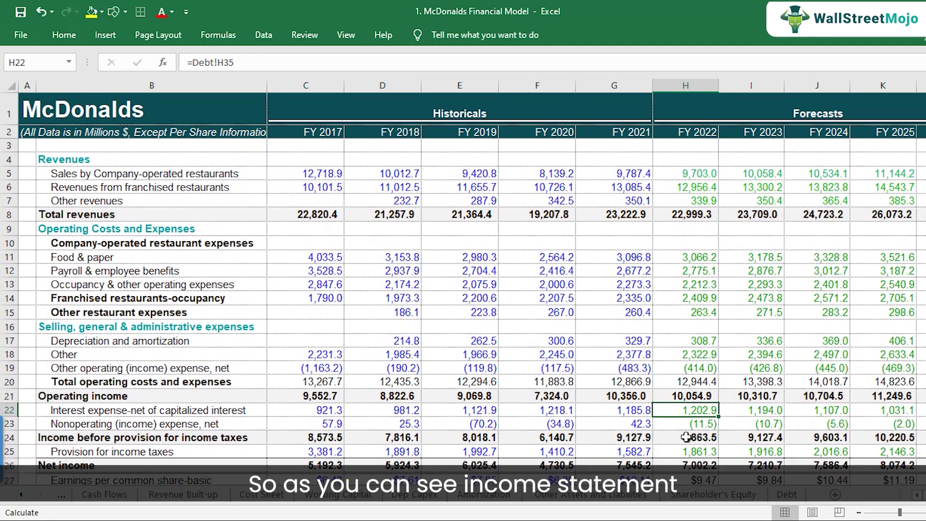
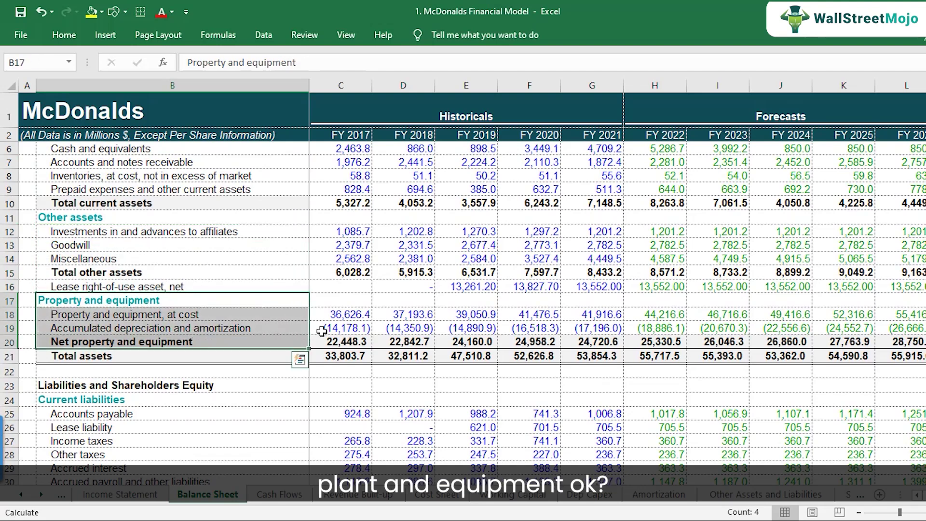
Select the Balance Sheet's non-cash current asset labels B7:B9, and examine the Working Capital sheet's balances, turnover ratios and days assumptions.
{"action": "scroll", "coordinate": [322, 330], "scroll_direction": "up", "scroll_amount": 1}
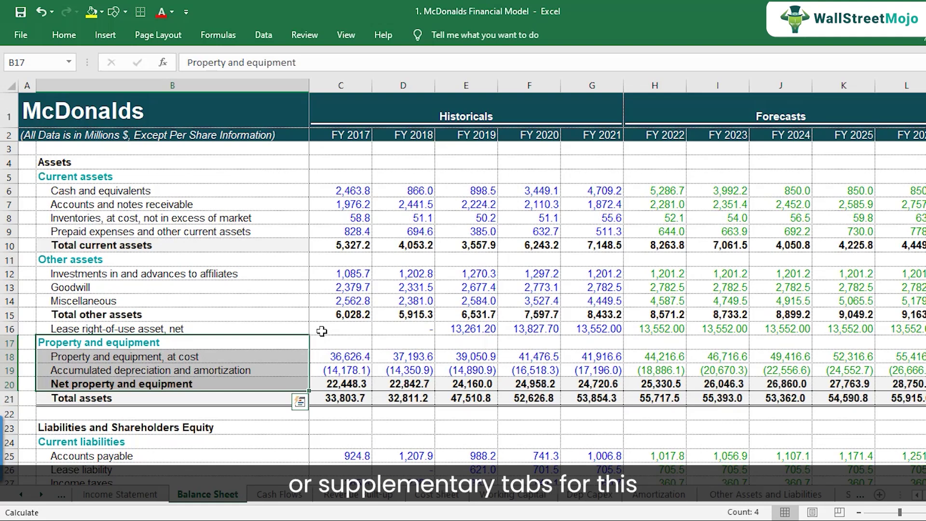
{"action": "left_click_drag", "start_coordinate": [148, 208], "coordinate": [145, 233]}
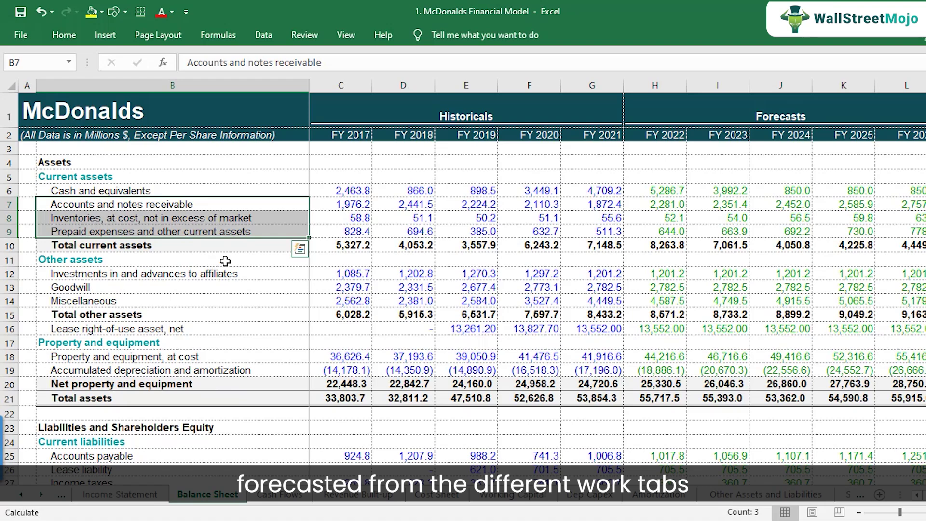
{"action": "left_click", "coordinate": [506, 497]}
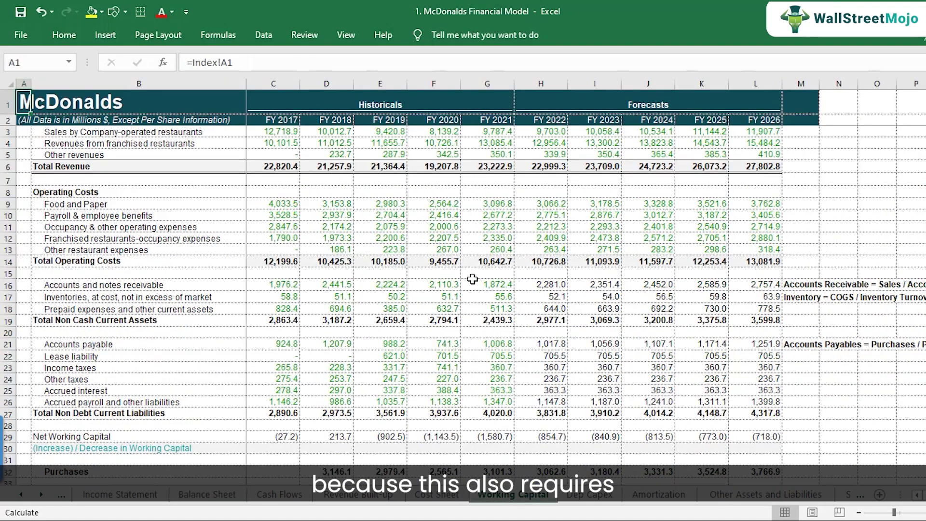
{"action": "scroll", "coordinate": [472, 292], "scroll_direction": "up", "scroll_amount": 1, "text": "ctrl"}
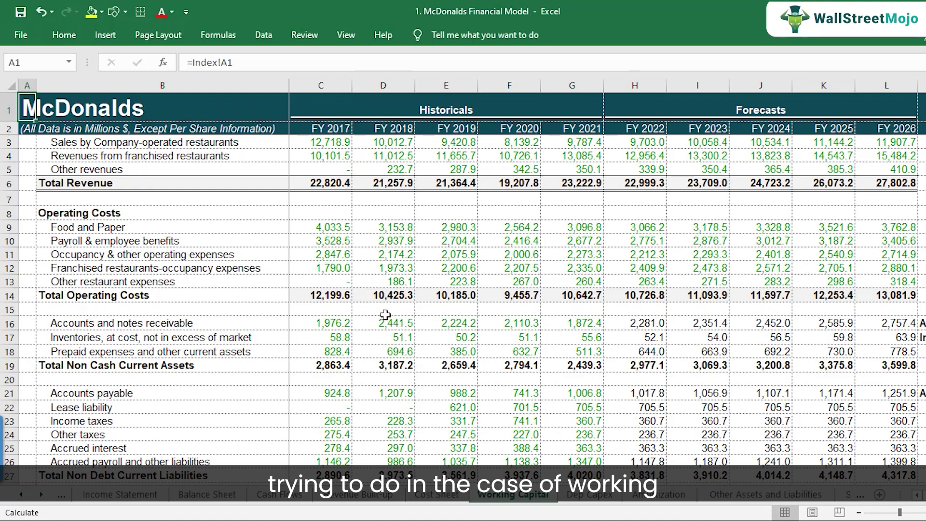
{"action": "scroll", "coordinate": [381, 307], "scroll_direction": "down", "scroll_amount": 8}
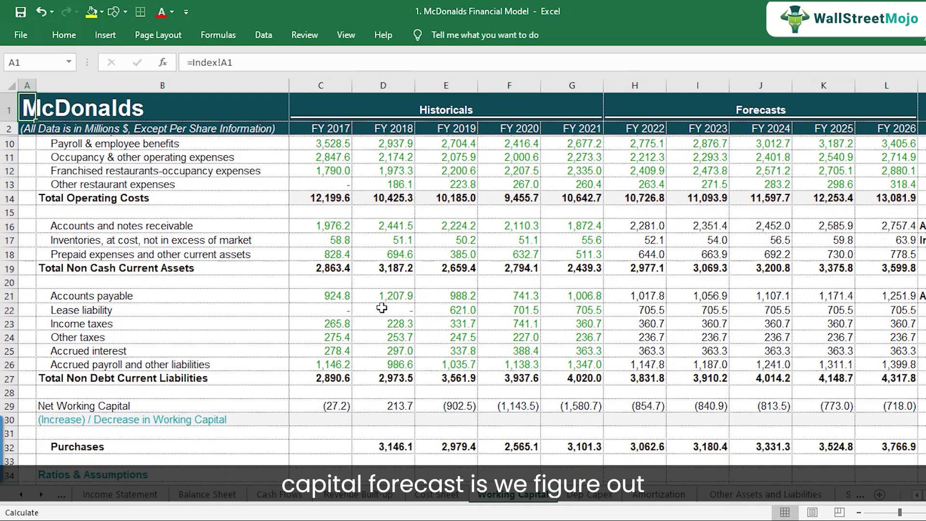
{"action": "scroll", "coordinate": [382, 308], "scroll_direction": "down", "scroll_amount": 1}
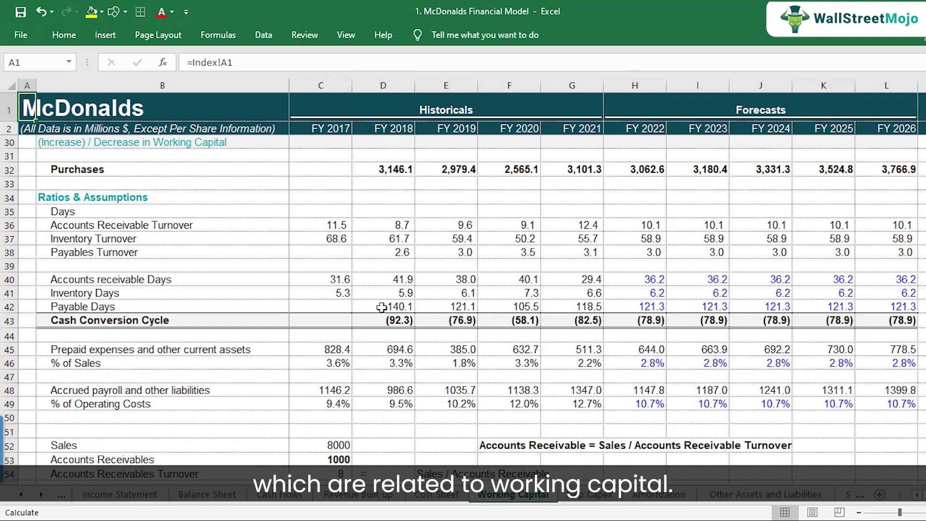
{"action": "scroll", "coordinate": [382, 307], "scroll_direction": "up", "scroll_amount": 9}
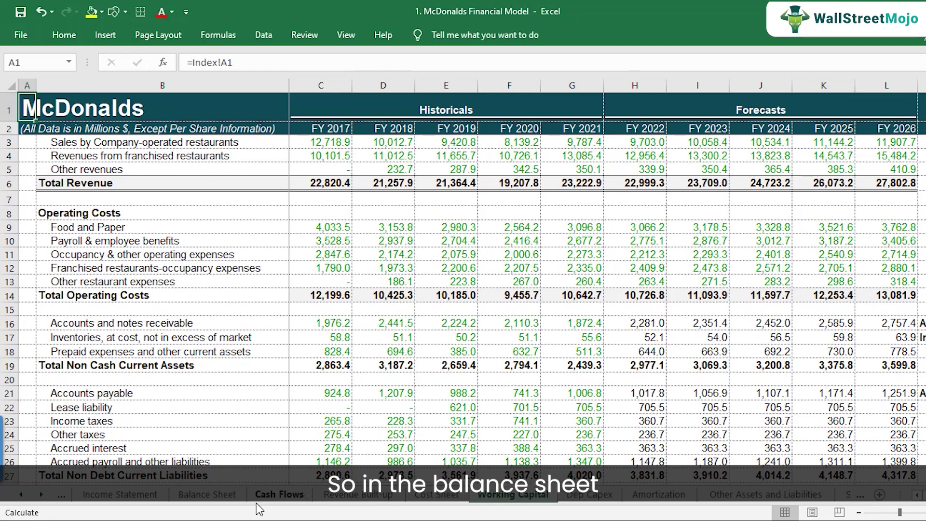
On the Balance Sheet, select the current asset labels B7:B9 and current liability labels B25:B31, and return to the Working Capital sheet.
{"action": "left_click", "coordinate": [207, 493]}
{"action": "left_click", "coordinate": [153, 205]}
{"action": "left_click_drag", "start_coordinate": [154, 204], "coordinate": [154, 231]}
{"action": "scroll", "coordinate": [167, 334], "scroll_direction": "down", "scroll_amount": 4}
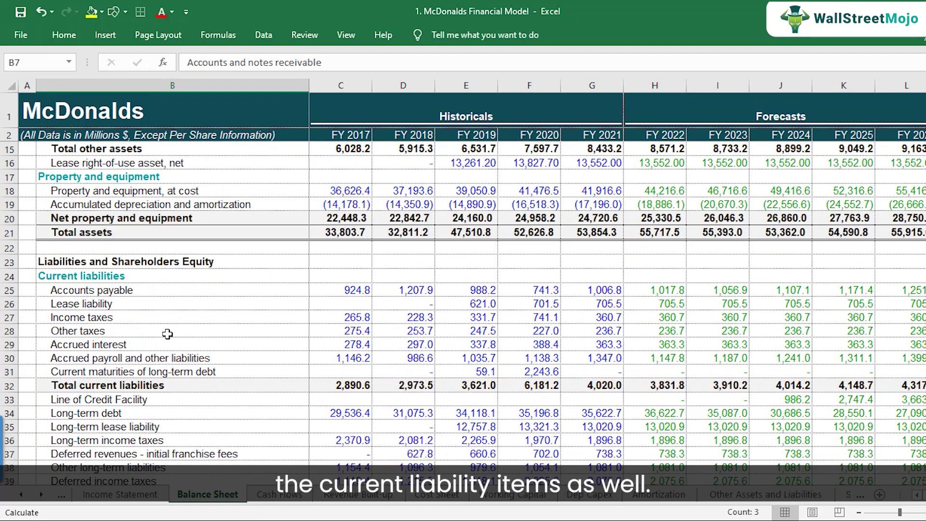
{"action": "left_click_drag", "start_coordinate": [160, 290], "coordinate": [164, 372]}
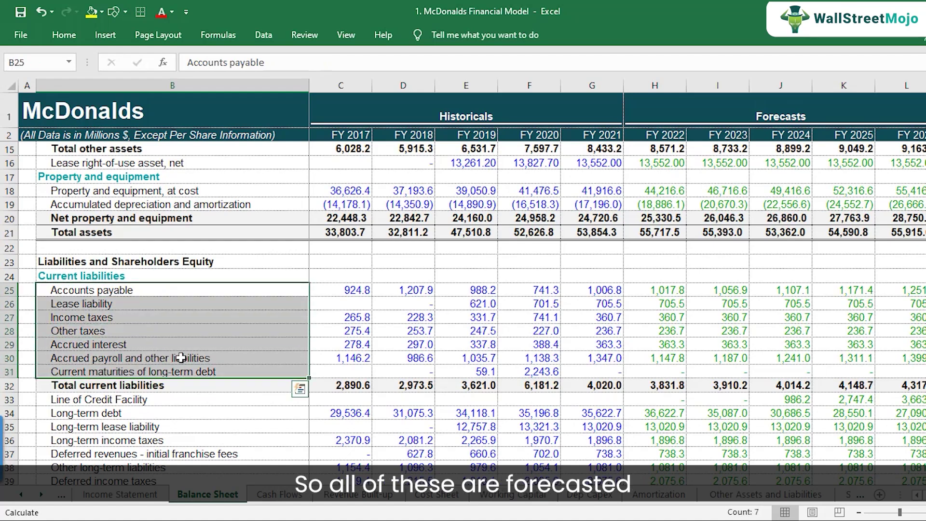
{"action": "left_click", "coordinate": [513, 495]}
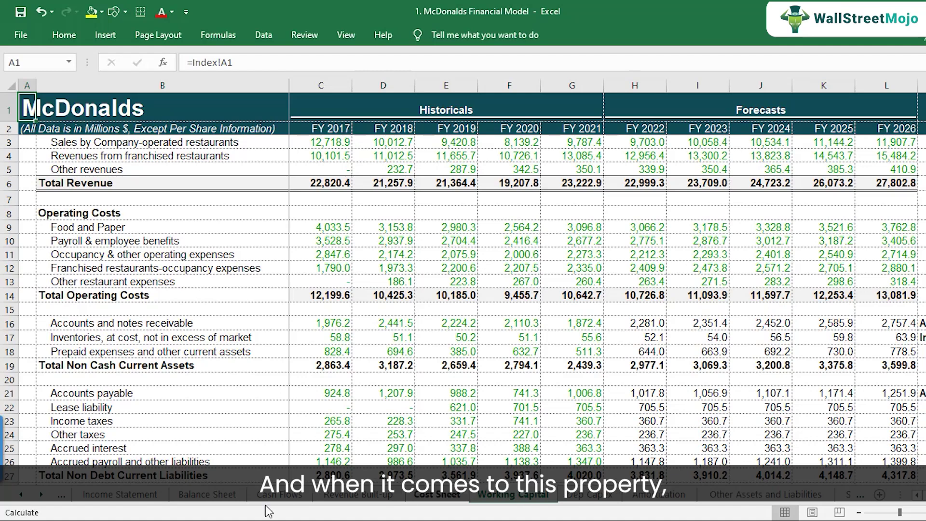
Trace the Balance Sheet's property and equipment lines B17:B19 to the Dep Capex roll-forward H11:L14 and depreciation calculations, glancing at the Amortization sheet.
{"action": "left_click", "coordinate": [226, 497]}
{"action": "left_click_drag", "start_coordinate": [158, 311], "coordinate": [160, 328]}
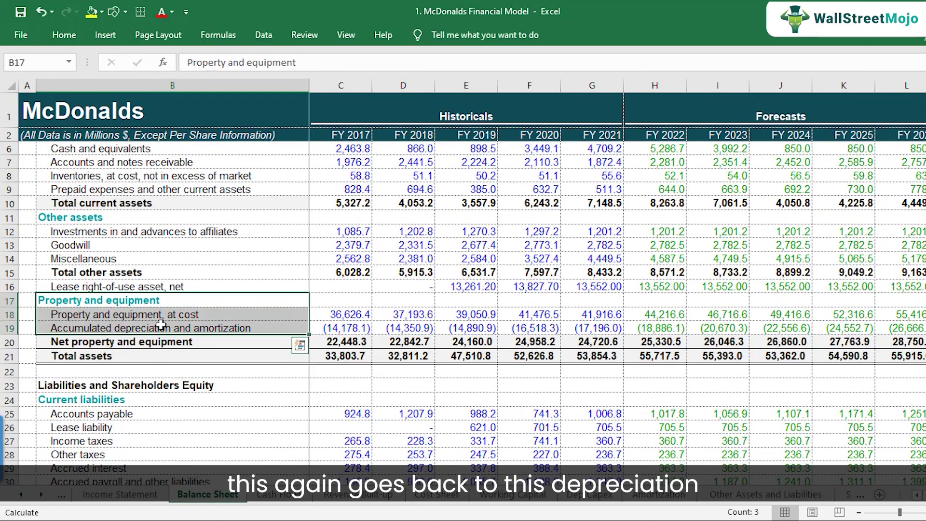
{"action": "left_click", "coordinate": [600, 495]}
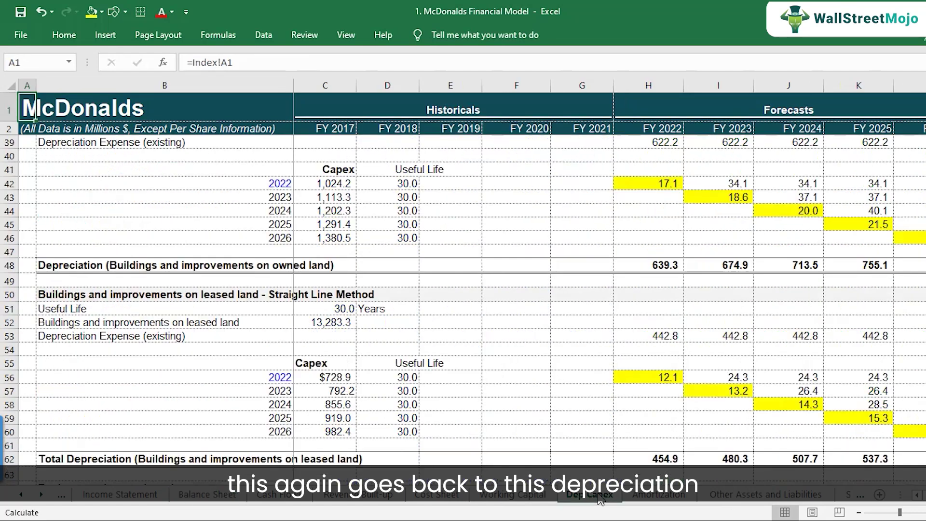
{"action": "scroll", "coordinate": [614, 316], "scroll_direction": "up", "scroll_amount": 6}
{"action": "scroll", "coordinate": [614, 316], "scroll_direction": "up", "scroll_amount": 6}
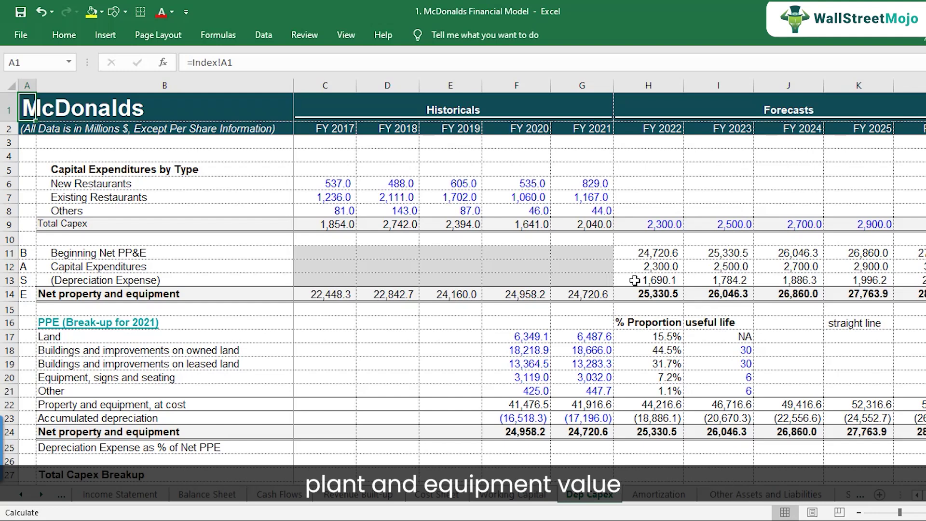
{"action": "left_click_drag", "start_coordinate": [651, 254], "coordinate": [910, 295]}
{"action": "scroll", "coordinate": [713, 369], "scroll_direction": "down", "scroll_amount": 3}
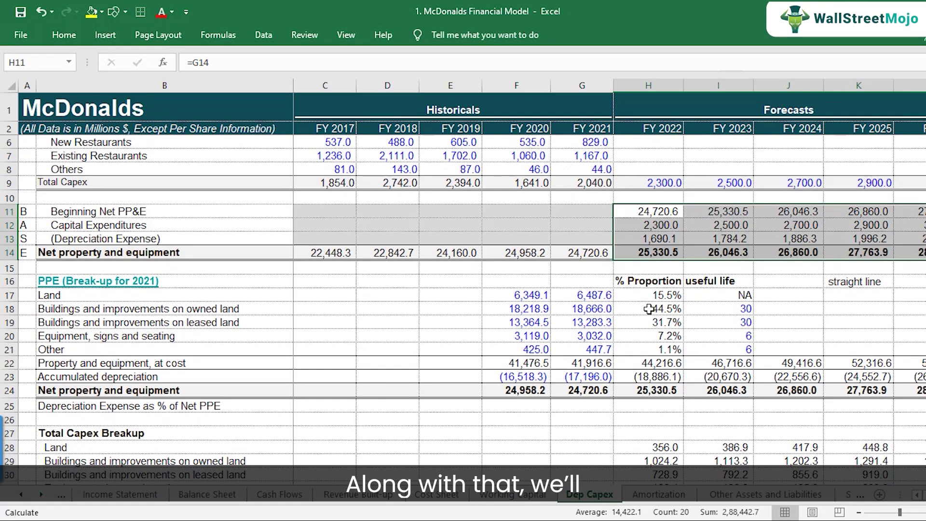
{"action": "scroll", "coordinate": [667, 404], "scroll_direction": "down", "scroll_amount": 6}
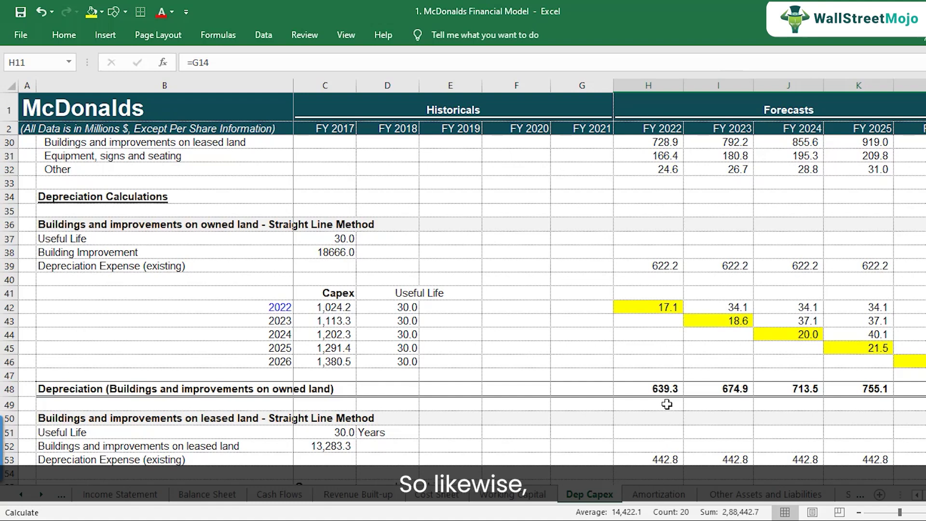
{"action": "left_click", "coordinate": [667, 497]}
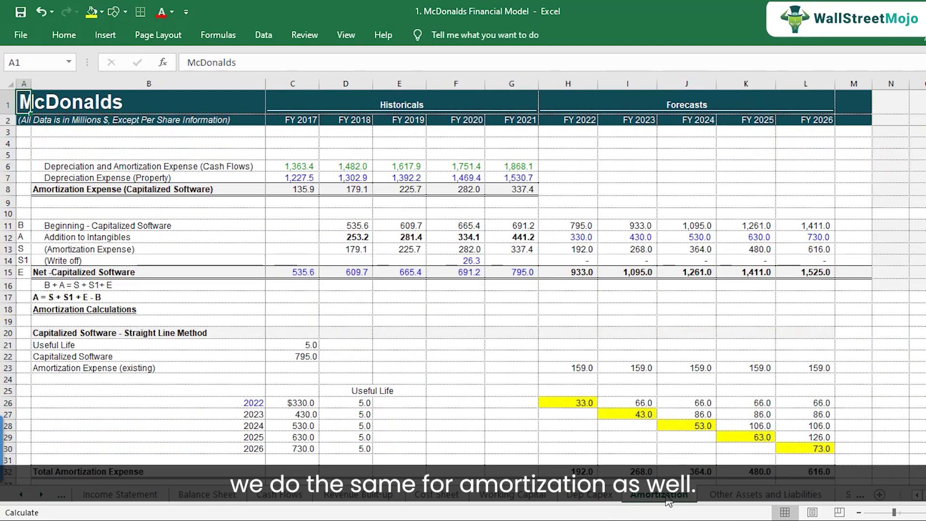
From the Balance Sheet, go to the Other Assets and Liabilities sheet and inspect the other assets forecasts H4:K6.
{"action": "left_click", "coordinate": [212, 497]}
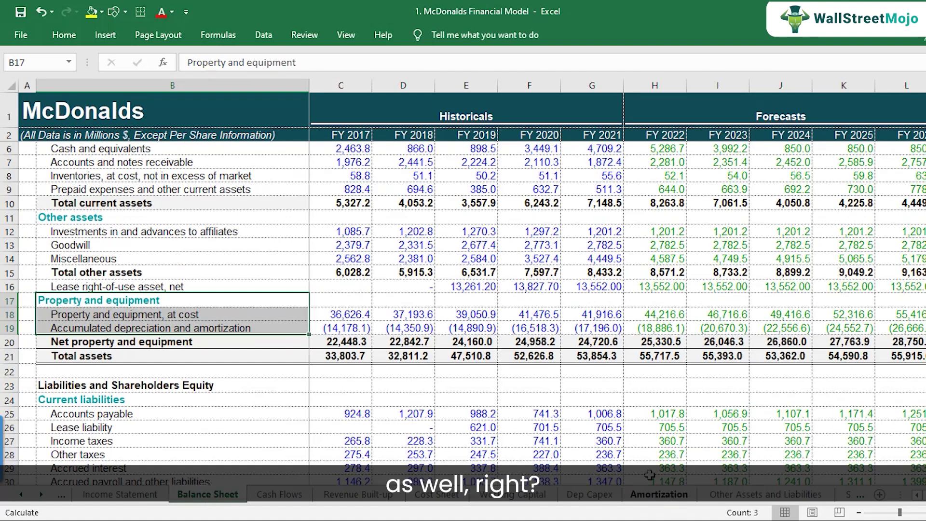
{"action": "left_click", "coordinate": [736, 496]}
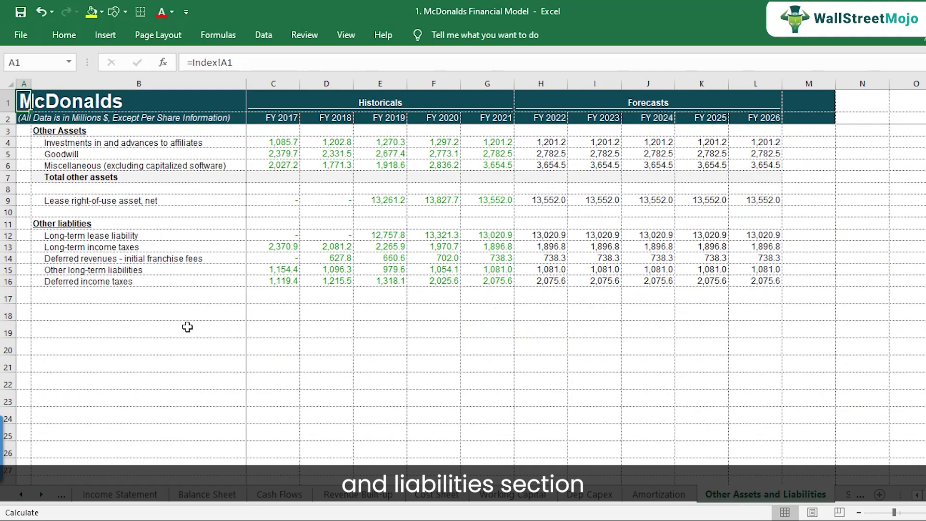
{"action": "scroll", "coordinate": [187, 327], "scroll_direction": "up", "scroll_amount": 1}
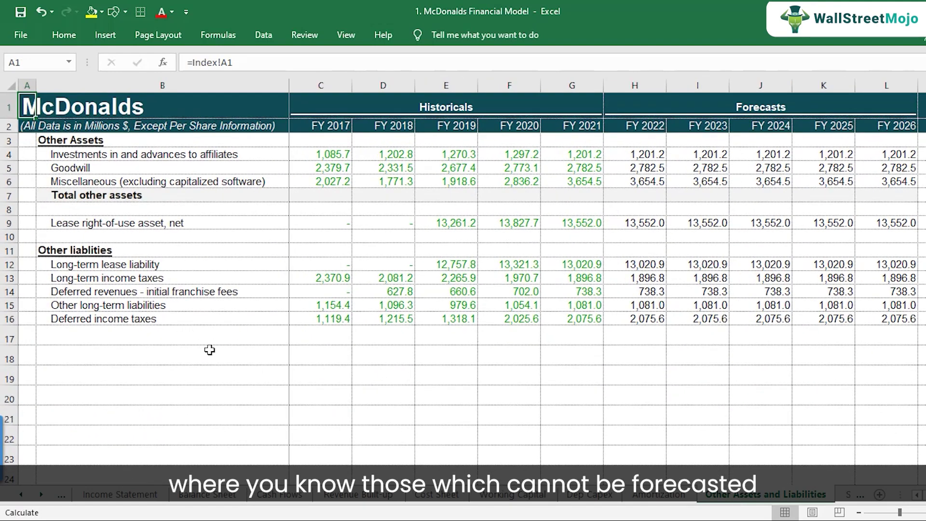
{"action": "scroll", "coordinate": [212, 352], "scroll_direction": "up", "scroll_amount": 1}
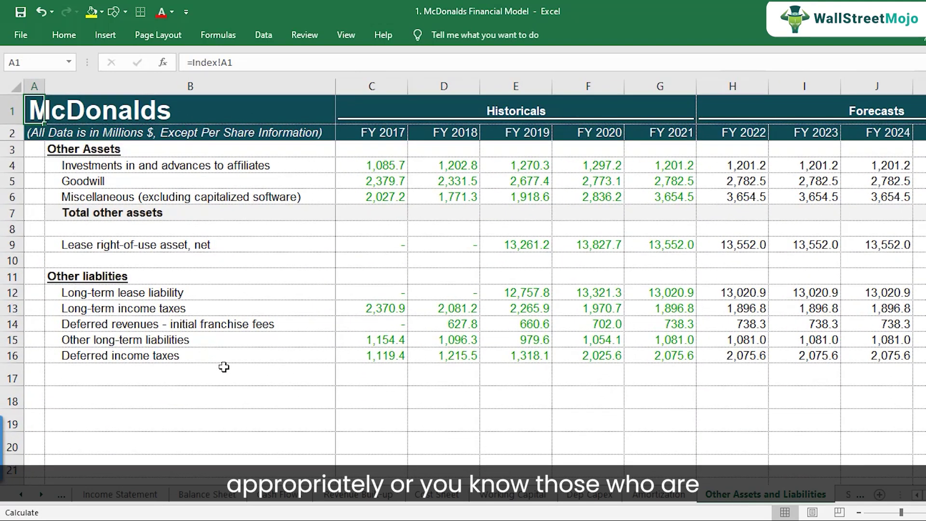
{"action": "scroll", "coordinate": [224, 367], "scroll_direction": "down", "scroll_amount": 1}
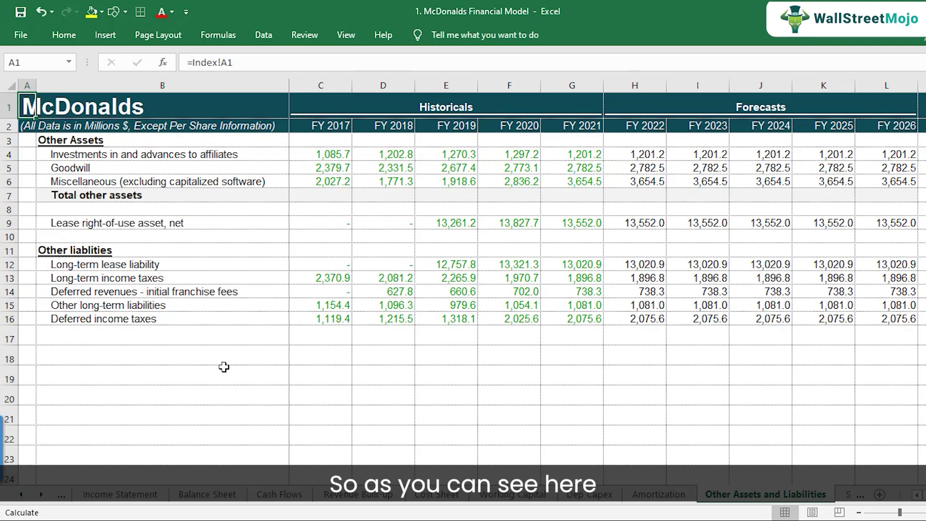
{"action": "left_click_drag", "start_coordinate": [623, 155], "coordinate": [844, 183]}
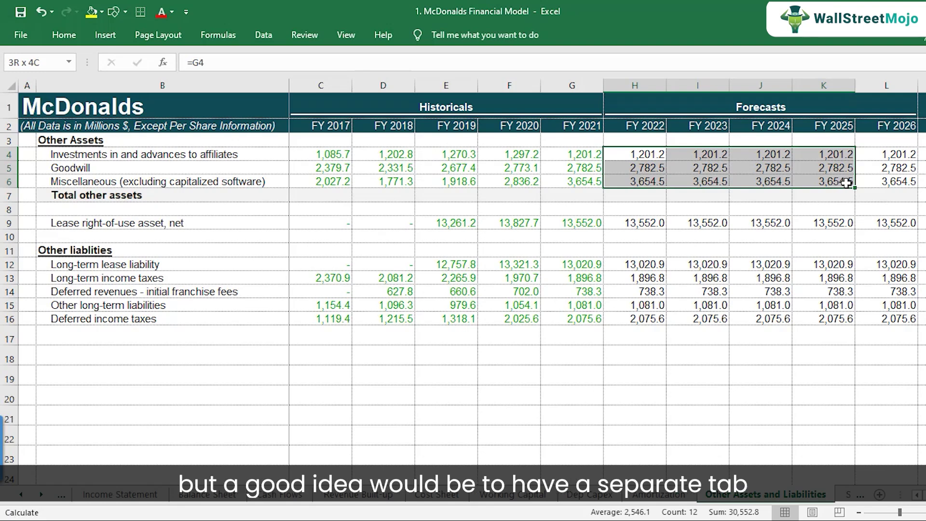
{"action": "left_click", "coordinate": [674, 496]}
{"action": "left_click", "coordinate": [778, 496]}
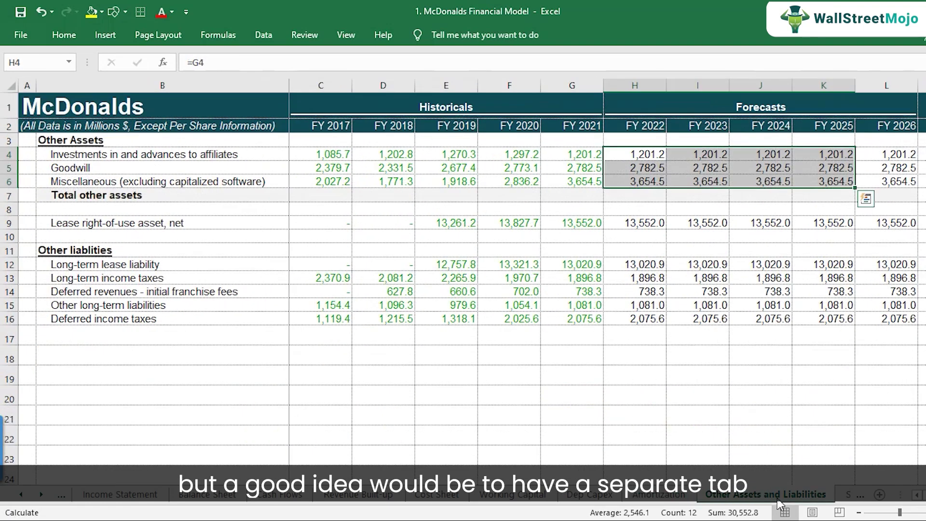
Return to the Balance Sheet and select the current liabilities section B24:B32.
{"action": "left_click", "coordinate": [200, 496]}
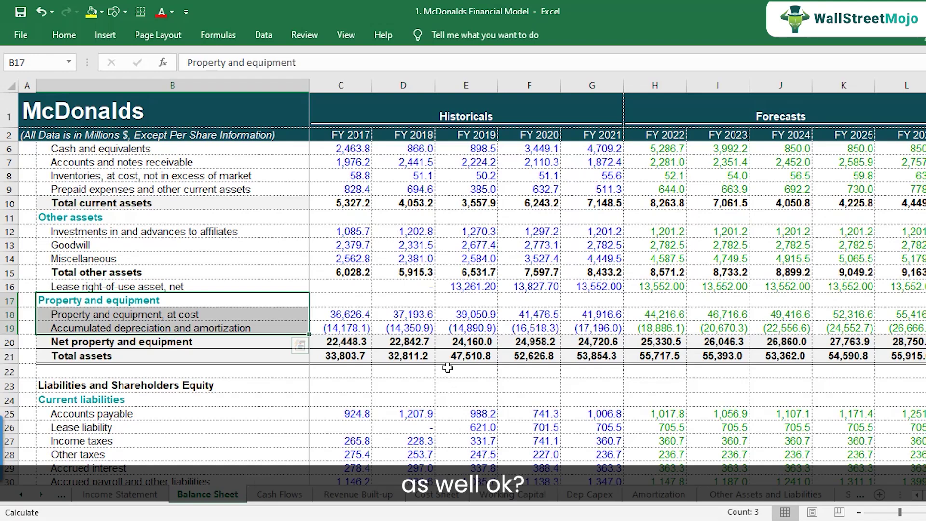
{"action": "scroll", "coordinate": [350, 351], "scroll_direction": "down", "scroll_amount": 2}
{"action": "scroll", "coordinate": [128, 274], "scroll_direction": "down", "scroll_amount": 2}
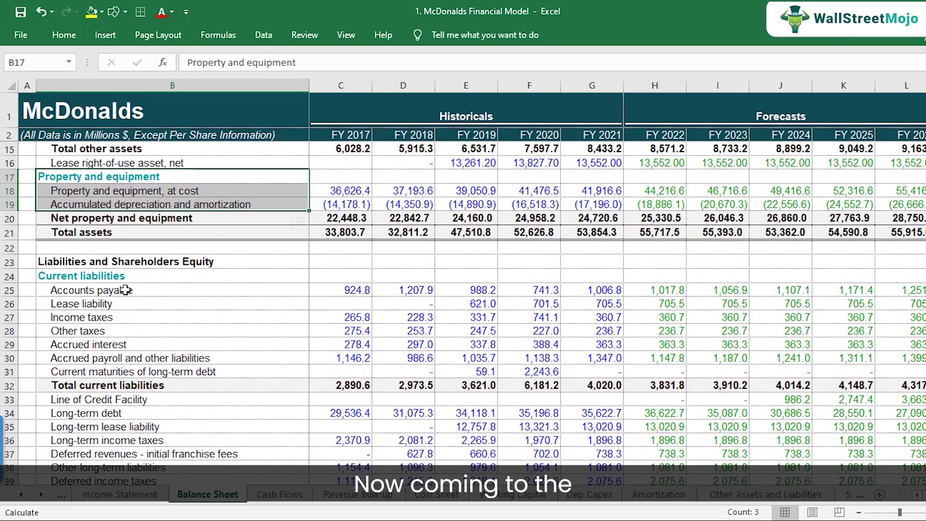
{"action": "scroll", "coordinate": [133, 328], "scroll_direction": "down", "scroll_amount": 2}
{"action": "left_click_drag", "start_coordinate": [130, 193], "coordinate": [124, 295]}
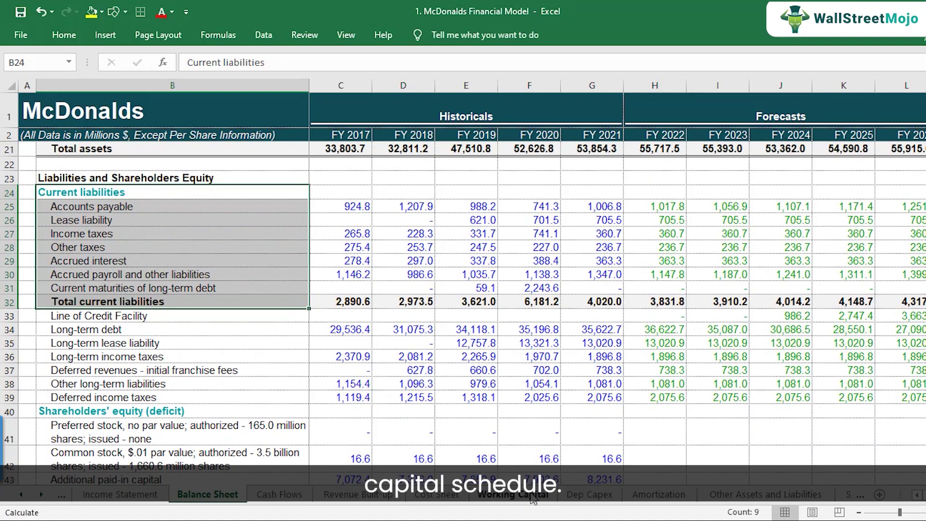
Review the Balance Sheet's long-term liability labels B33:B38 and shareholders' equity labels B40:B46 by selecting each group.
{"action": "scroll", "coordinate": [463, 308], "scroll_direction": "down", "scroll_amount": 2}
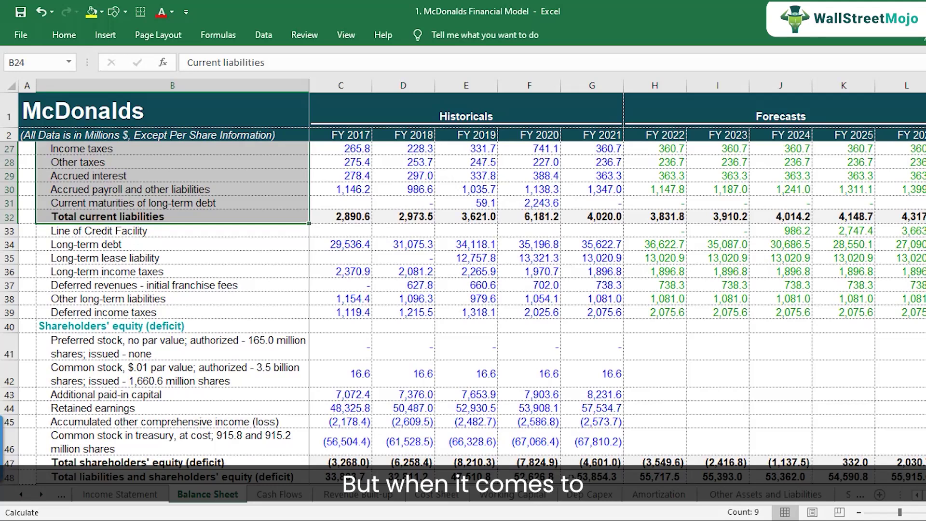
{"action": "left_click_drag", "start_coordinate": [163, 231], "coordinate": [169, 302]}
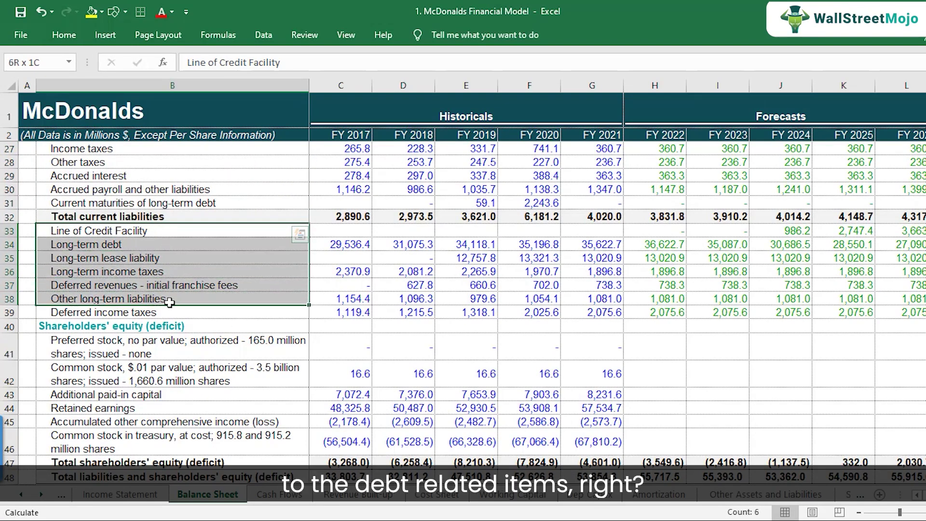
{"action": "scroll", "coordinate": [170, 302], "scroll_direction": "down", "scroll_amount": 1}
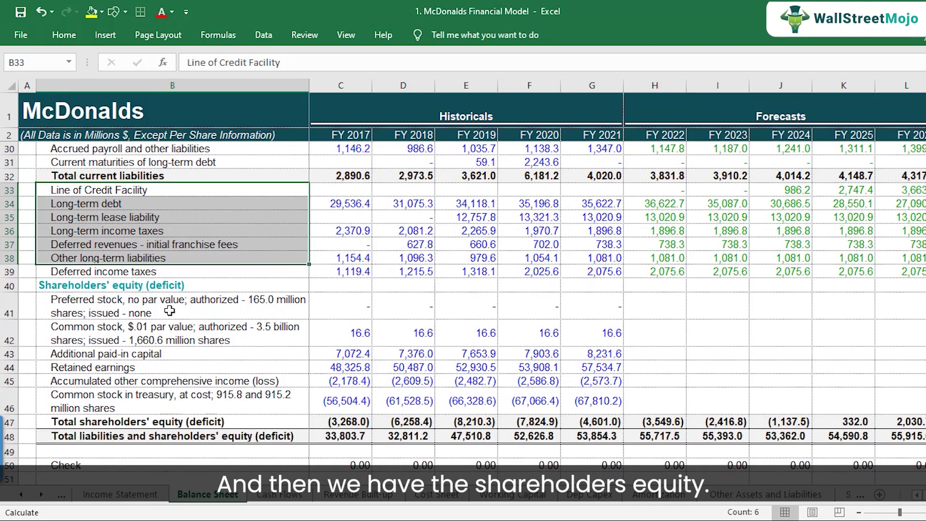
{"action": "left_click_drag", "start_coordinate": [163, 288], "coordinate": [161, 405]}
{"action": "left_click_drag", "start_coordinate": [166, 186], "coordinate": [166, 262]}
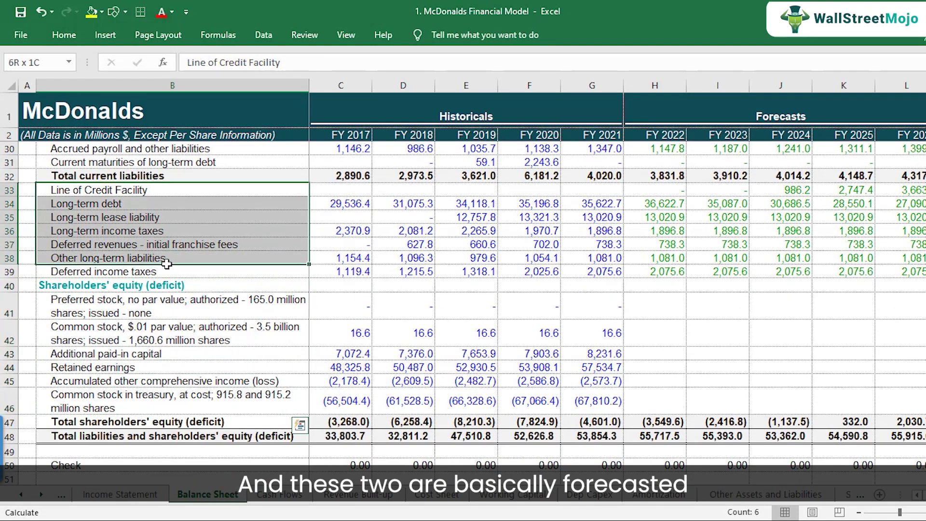
Bring the remaining sheet names into view, glance at the Debt sheet, and examine the Shareholder's Equity sheet's equity roll-forward and share repurchase section.
{"action": "left_click", "coordinate": [41, 494]}
{"action": "left_click", "coordinate": [41, 494]}
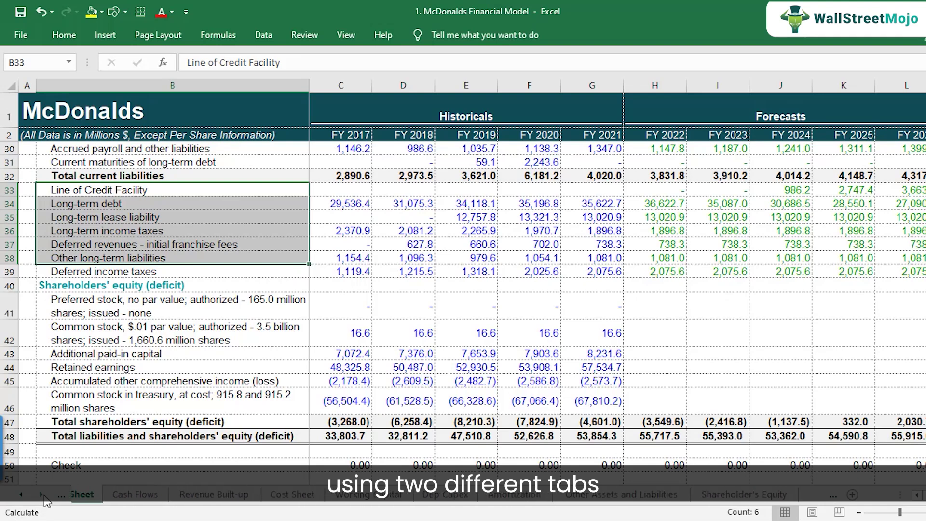
{"action": "left_click", "coordinate": [709, 497]}
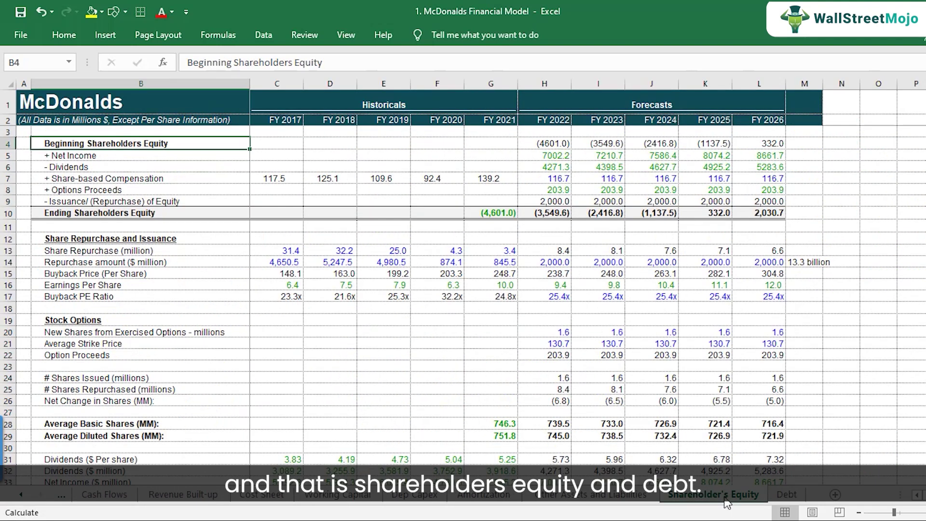
{"action": "left_click", "coordinate": [786, 496]}
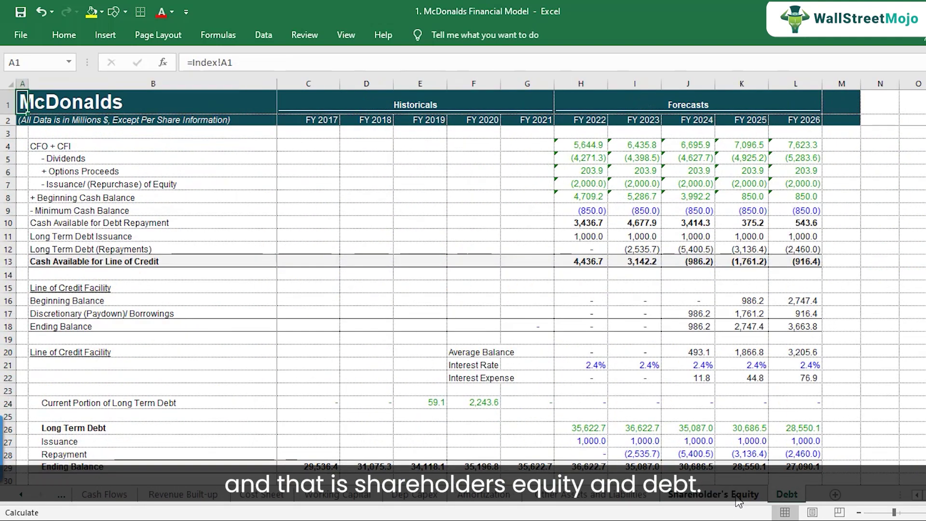
{"action": "left_click", "coordinate": [738, 498]}
{"action": "scroll", "coordinate": [333, 339], "scroll_direction": "up", "scroll_amount": 1}
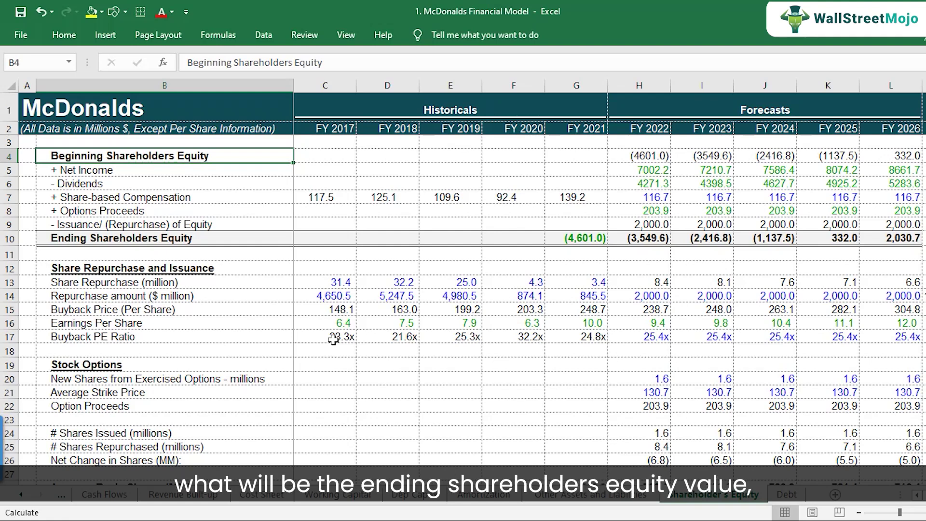
Look over the Shareholder's Equity sheet down to its dividend rows, and return to the Balance Sheet.
{"action": "scroll", "coordinate": [333, 339], "scroll_direction": "down", "scroll_amount": 4}
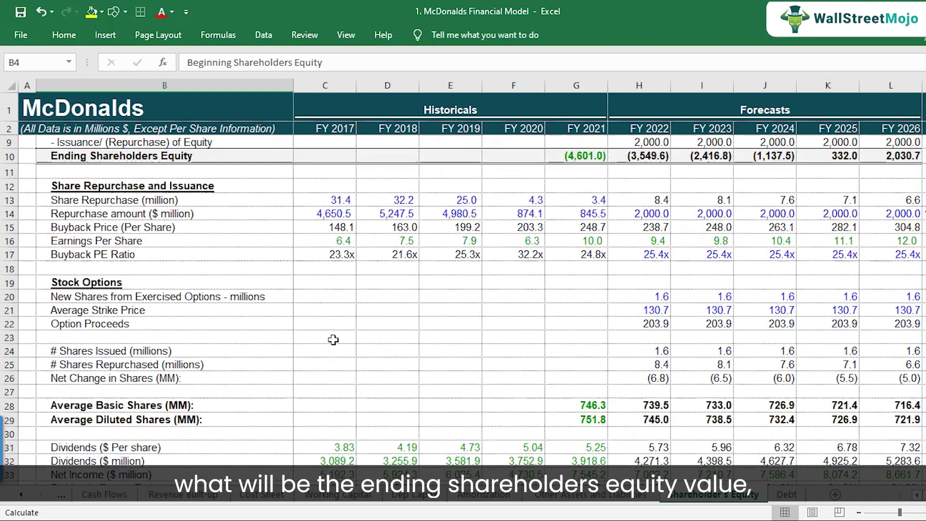
{"action": "scroll", "coordinate": [333, 340], "scroll_direction": "up", "scroll_amount": 4}
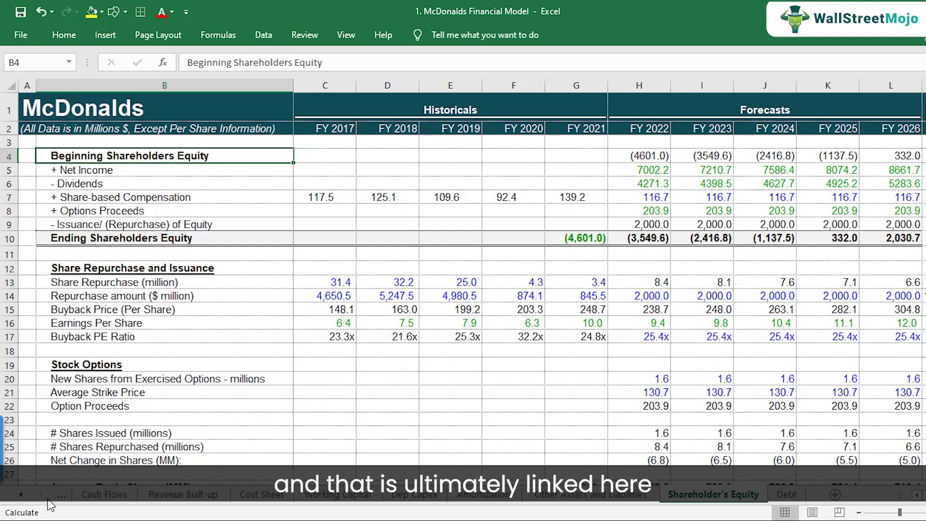
{"action": "left_click", "coordinate": [20, 494]}
{"action": "left_click", "coordinate": [21, 494]}
{"action": "left_click", "coordinate": [207, 494]}
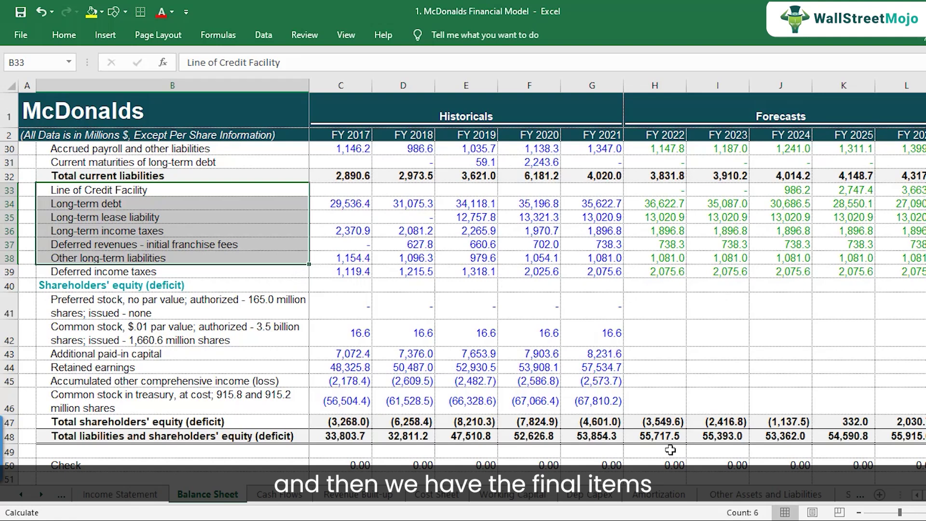
Open the Debt sheet and examine its cash available for debt repayment and line of credit sections.
{"action": "left_click", "coordinate": [41, 494]}
{"action": "left_click", "coordinate": [41, 493]}
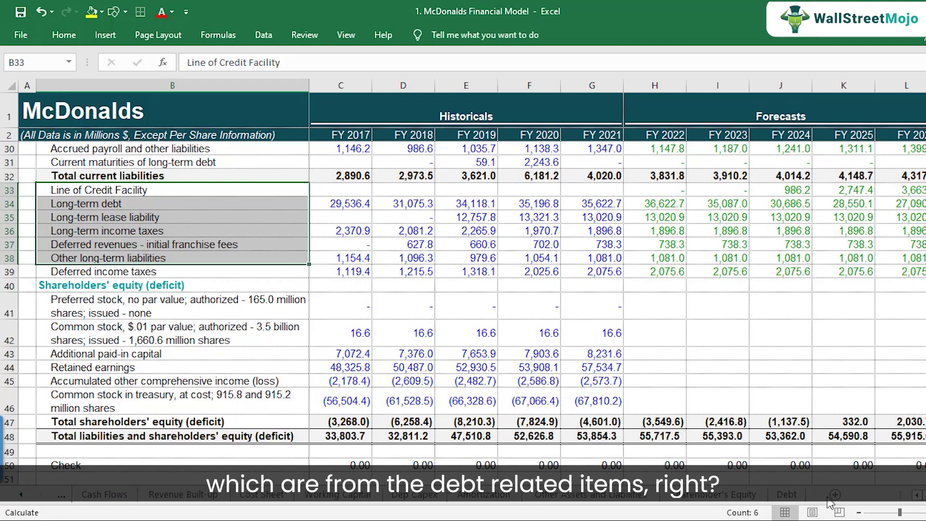
{"action": "left_click", "coordinate": [789, 492]}
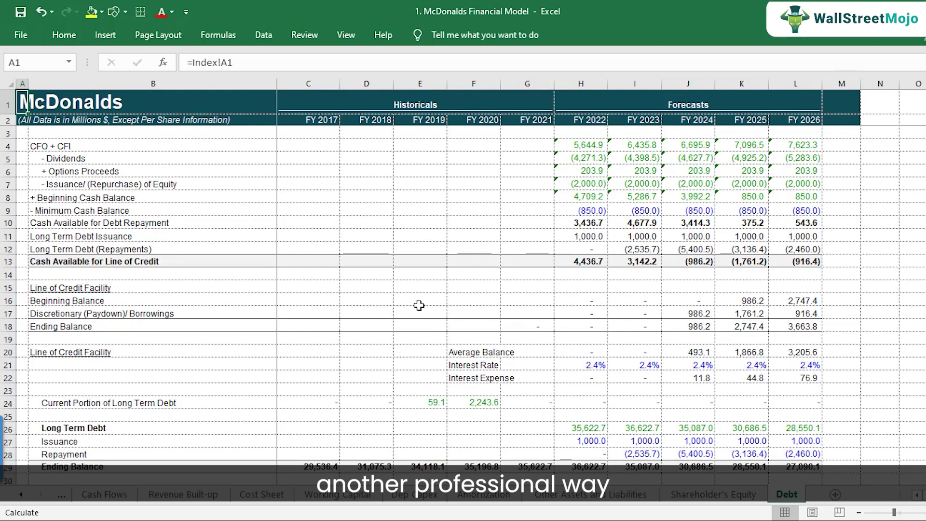
{"action": "scroll", "coordinate": [419, 305], "scroll_direction": "up", "scroll_amount": 1}
{"action": "scroll", "coordinate": [418, 305], "scroll_direction": "down", "scroll_amount": 2}
{"action": "scroll", "coordinate": [418, 304], "scroll_direction": "up", "scroll_amount": 1}
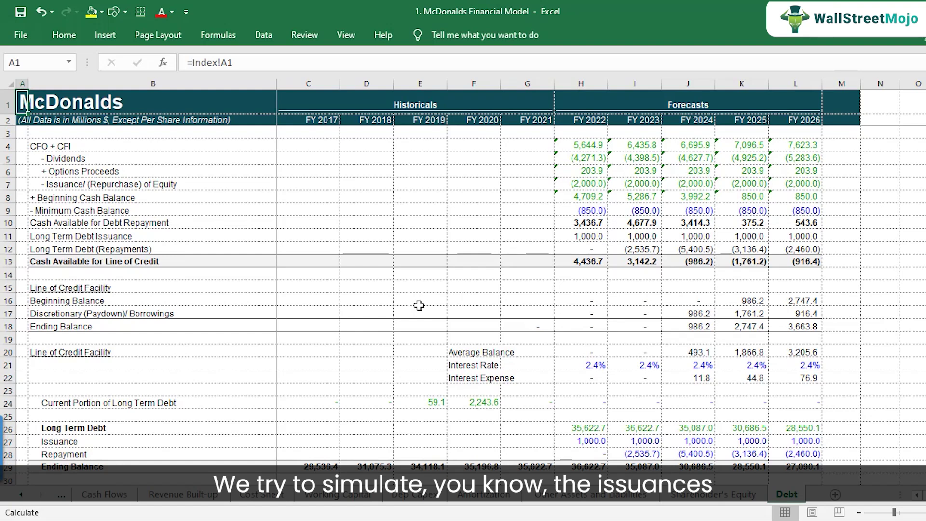
Examine the Debt sheet's long-term debt and interest sections and select the Total Interest Expense forecasts H35:L35.
{"action": "scroll", "coordinate": [419, 305], "scroll_direction": "down", "scroll_amount": 3}
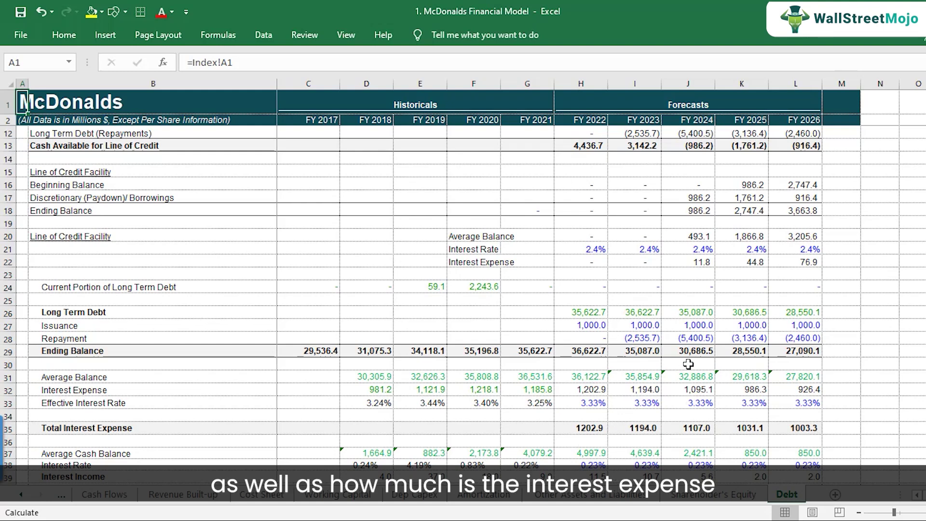
{"action": "scroll", "coordinate": [678, 378], "scroll_direction": "down", "scroll_amount": 1}
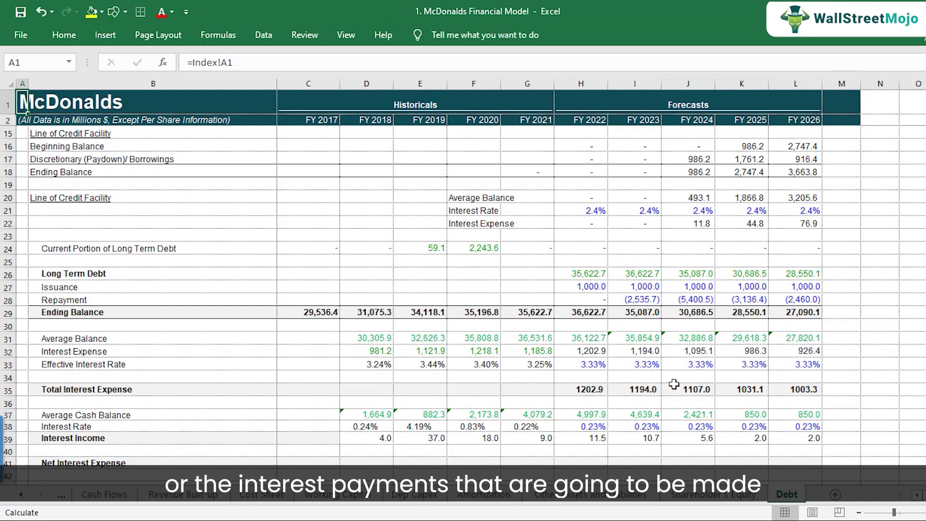
{"action": "scroll", "coordinate": [630, 338], "scroll_direction": "down", "scroll_amount": 2}
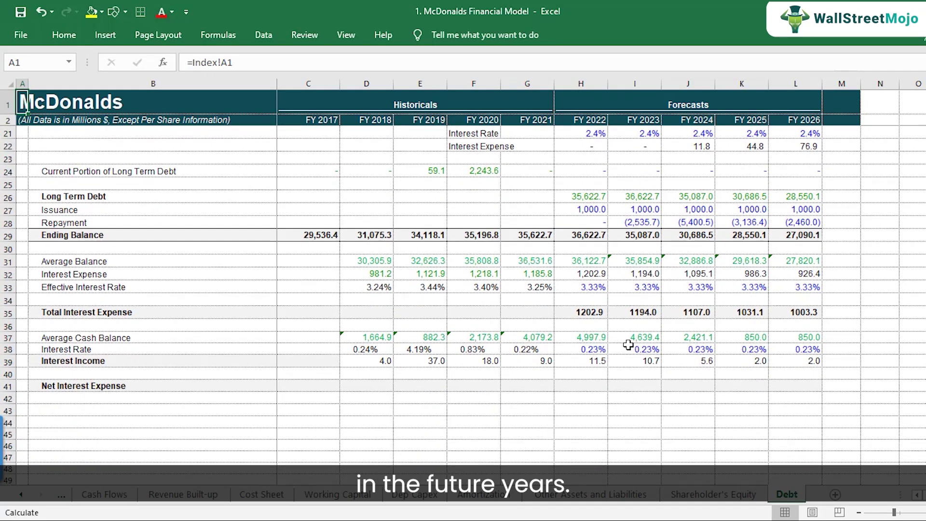
{"action": "scroll", "coordinate": [627, 344], "scroll_direction": "up", "scroll_amount": 3}
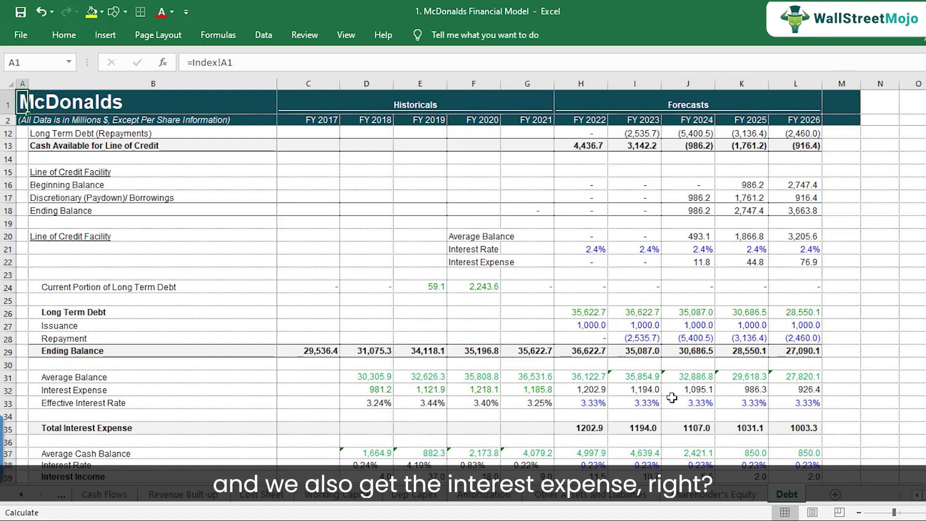
{"action": "scroll", "coordinate": [620, 411], "scroll_direction": "down", "scroll_amount": 3}
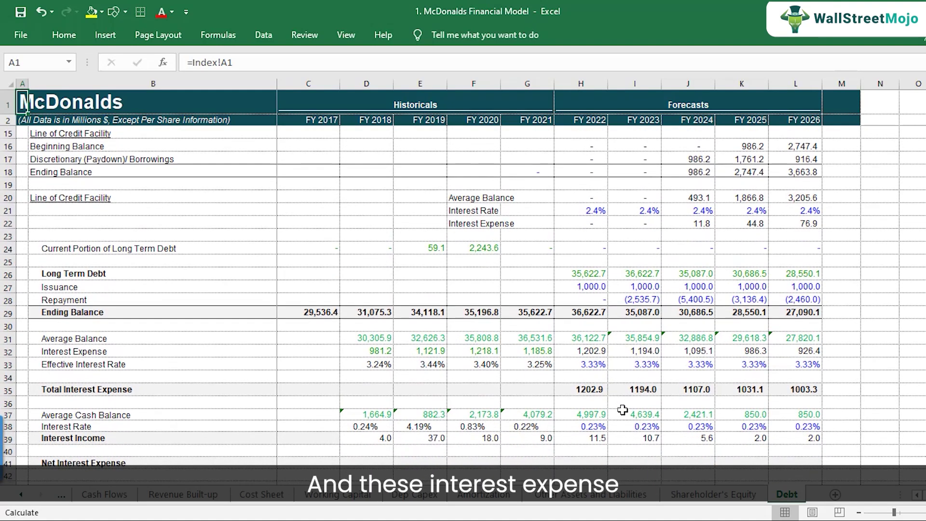
{"action": "left_click", "coordinate": [588, 313]}
{"action": "left_click_drag", "start_coordinate": [588, 314], "coordinate": [802, 313]}
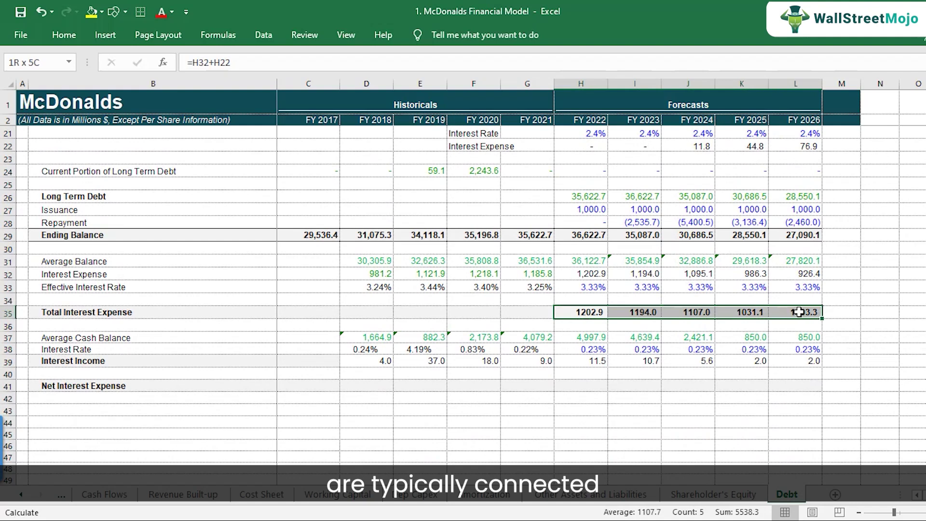
Go to the Income Statement and inspect the interest expense forecasts in row 22, finishing on the FY 2022 formula in H22.
{"action": "left_click", "coordinate": [21, 494]}
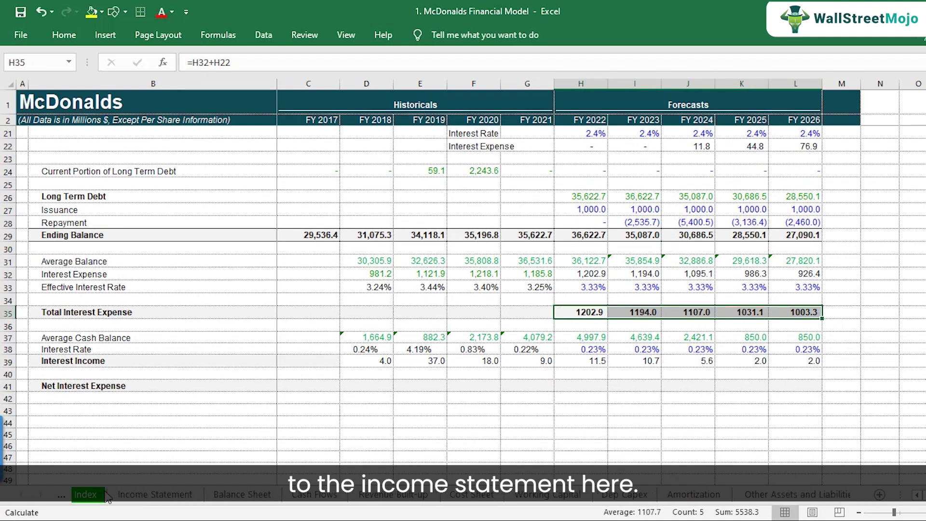
{"action": "left_click", "coordinate": [162, 494]}
{"action": "scroll", "coordinate": [656, 332], "scroll_direction": "down", "scroll_amount": 1}
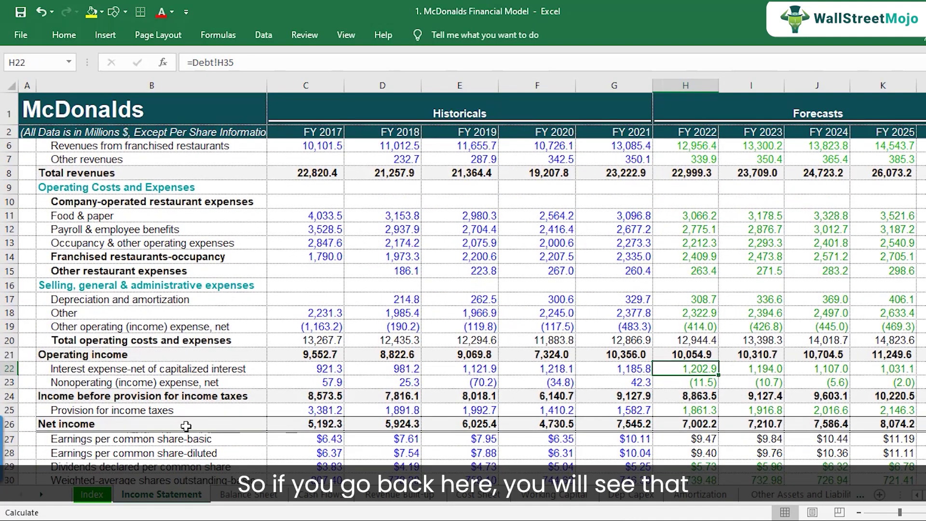
{"action": "left_click", "coordinate": [180, 373]}
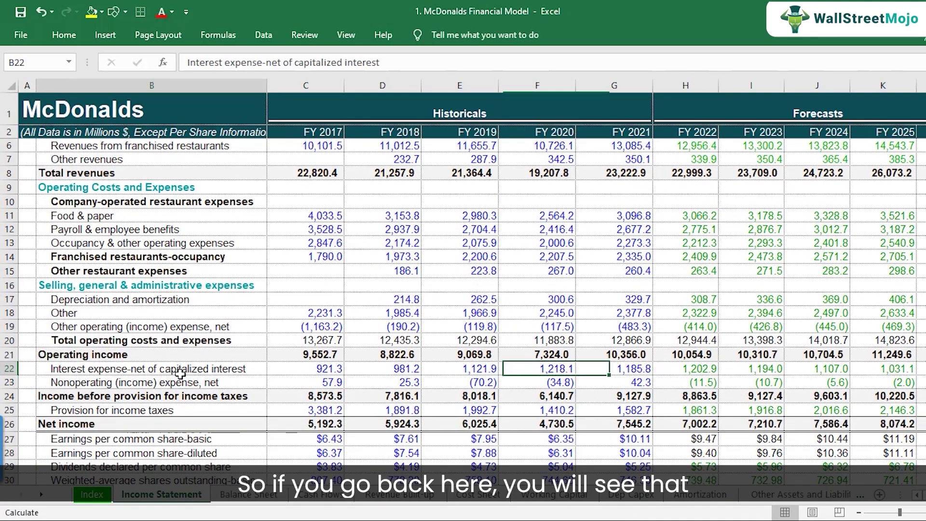
{"action": "left_click", "coordinate": [10, 369]}
{"action": "left_click_drag", "start_coordinate": [674, 368], "coordinate": [888, 366]}
{"action": "left_click", "coordinate": [697, 369]}
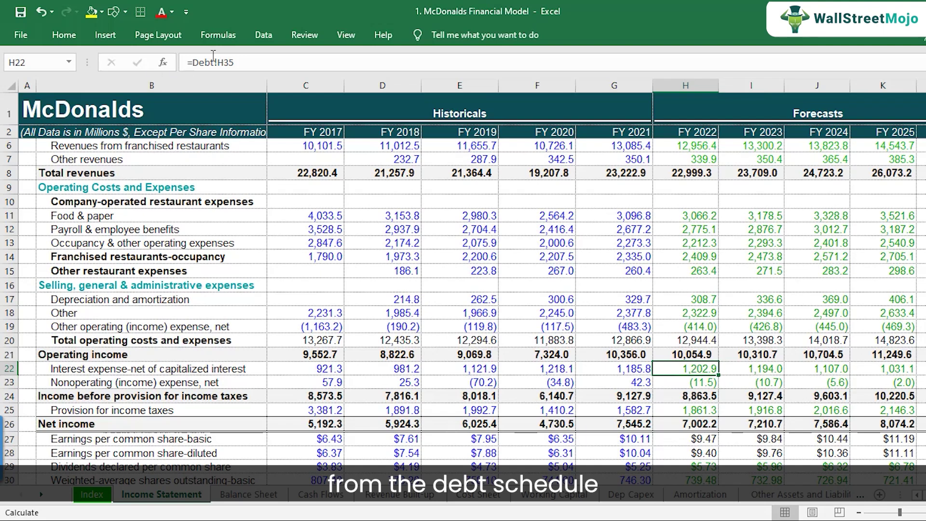
Go to the Balance Sheet and inspect the long-term debt forecast formulas in H34:K34, finishing on H34.
{"action": "left_click", "coordinate": [258, 500]}
{"action": "scroll", "coordinate": [670, 299], "scroll_direction": "up", "scroll_amount": 2}
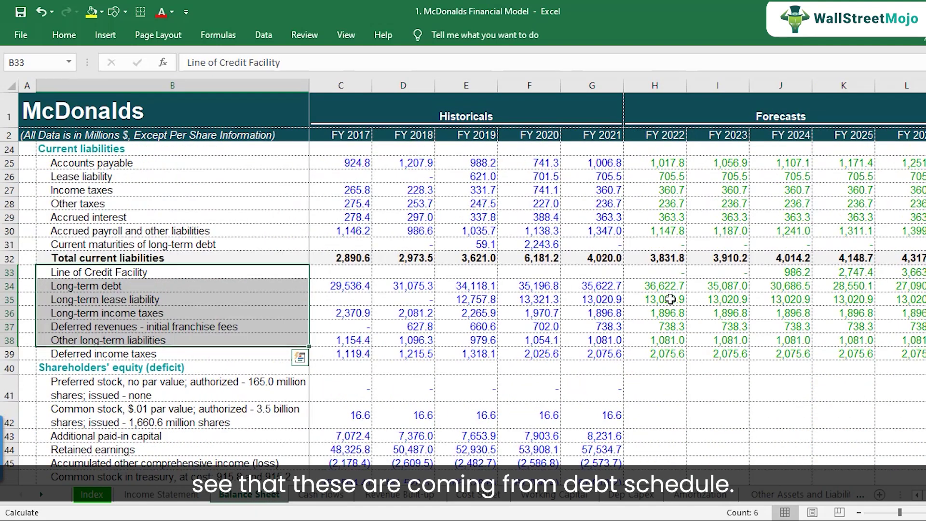
{"action": "left_click", "coordinate": [666, 287]}
{"action": "left_click", "coordinate": [707, 285]}
{"action": "left_click", "coordinate": [787, 286]}
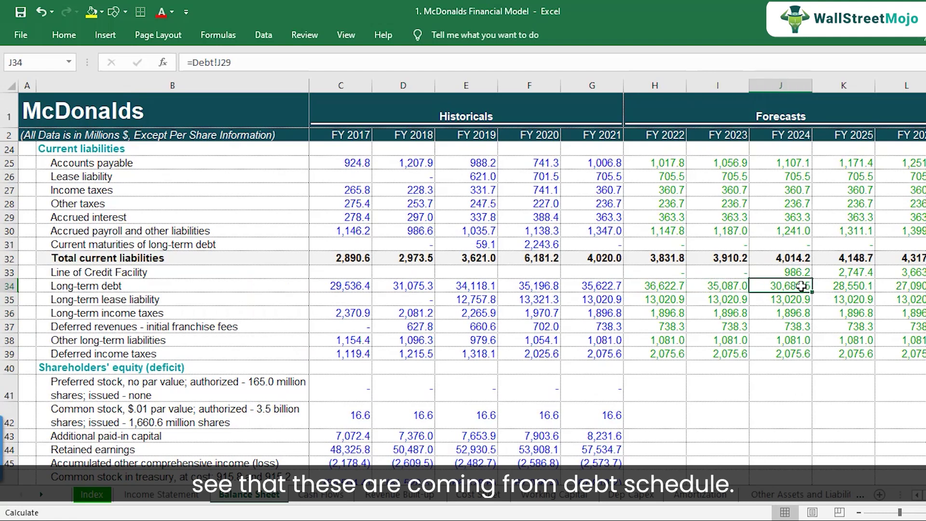
{"action": "left_click", "coordinate": [862, 285]}
{"action": "left_click", "coordinate": [681, 289]}
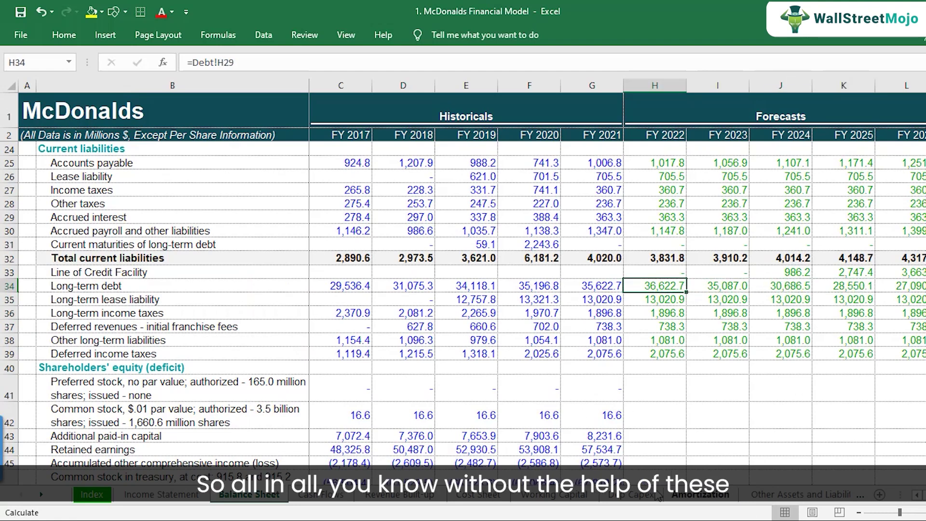
{"action": "left_click", "coordinate": [41, 494]}
{"action": "left_click", "coordinate": [41, 494]}
{"action": "left_click", "coordinate": [41, 494]}
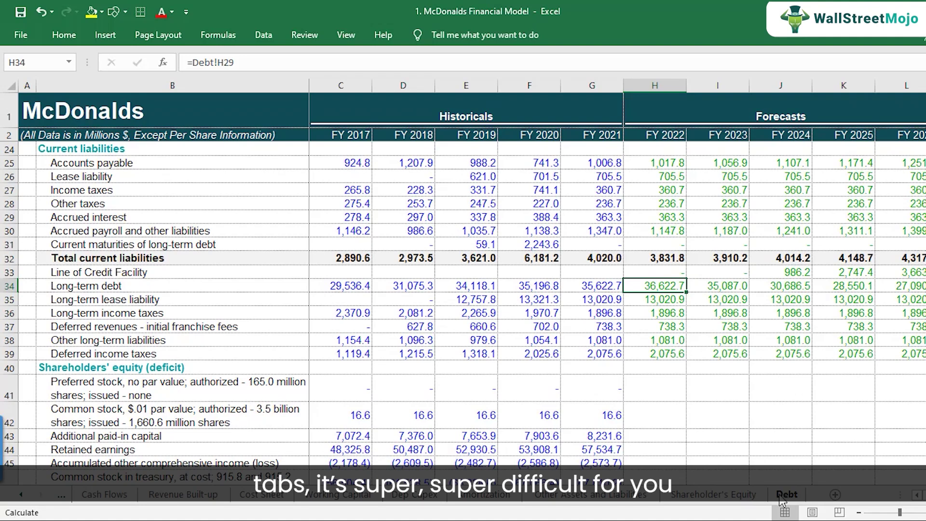
{"action": "left_click", "coordinate": [20, 499]}
{"action": "left_click", "coordinate": [21, 499]}
{"action": "left_click", "coordinate": [21, 499]}
{"action": "left_click", "coordinate": [20, 499]}
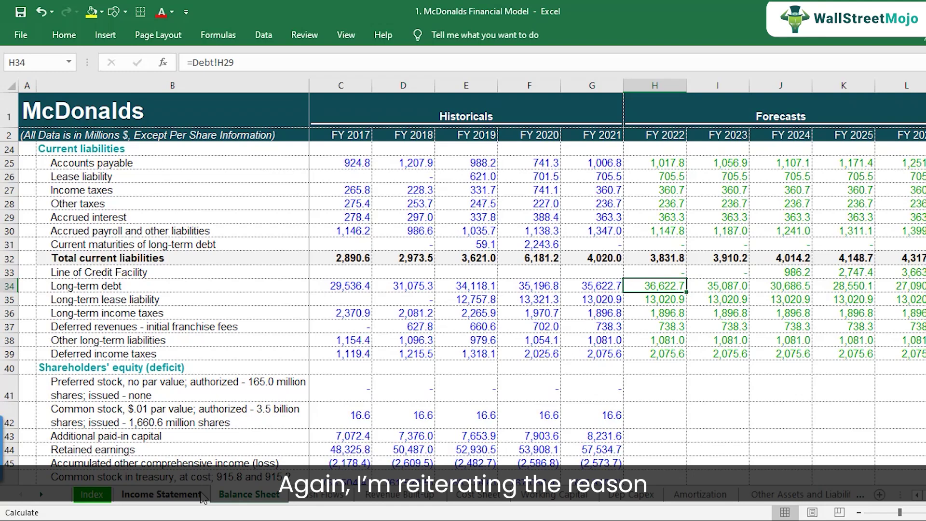
Review the Balance Sheet down through its check row and vertical analysis, and return to the assets and liabilities sections.
{"action": "scroll", "coordinate": [340, 289], "scroll_direction": "down", "scroll_amount": 9}
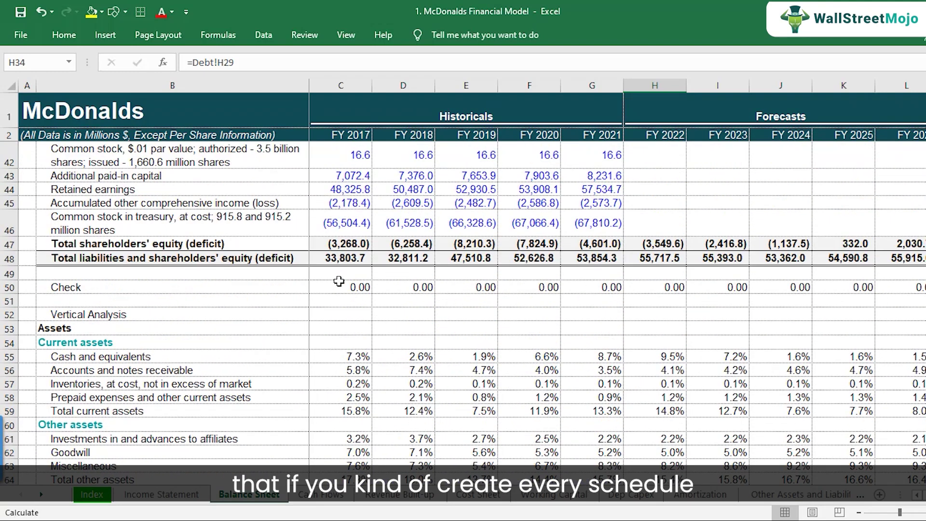
{"action": "scroll", "coordinate": [339, 282], "scroll_direction": "down", "scroll_amount": 12}
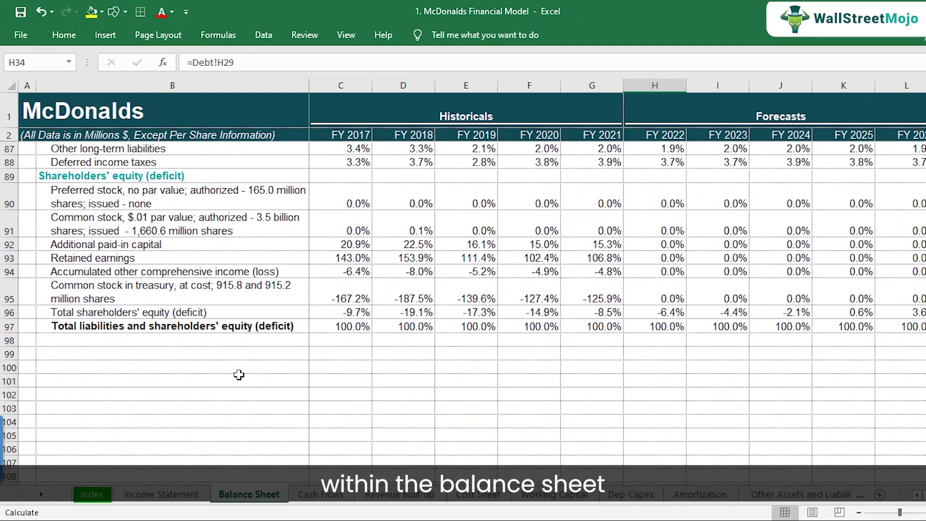
{"action": "scroll", "coordinate": [239, 374], "scroll_direction": "up", "scroll_amount": 17}
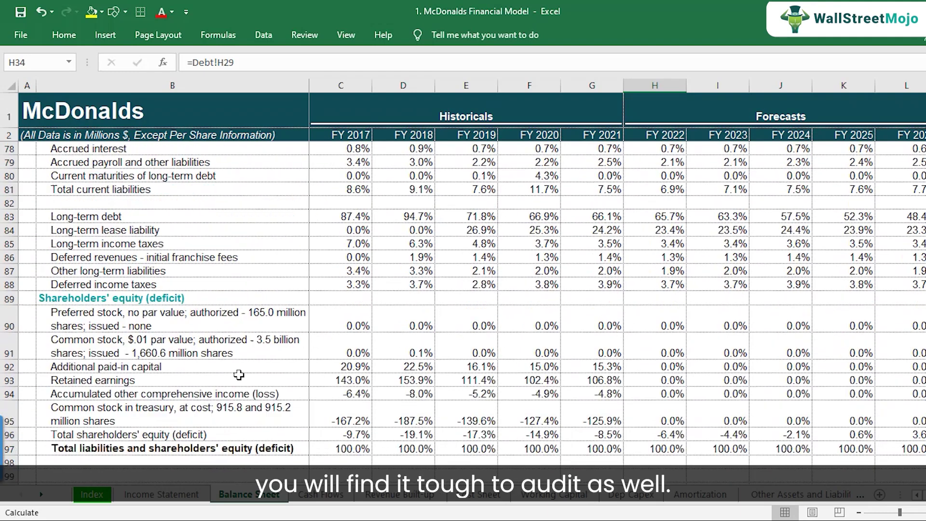
{"action": "scroll", "coordinate": [238, 375], "scroll_direction": "up", "scroll_amount": 7}
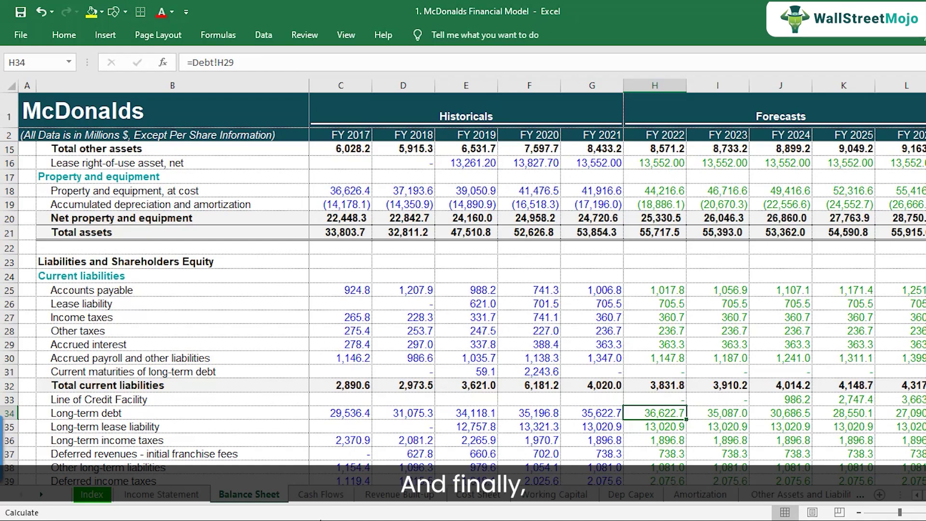
View the Cash Flows sheet from financing back to operating activities, and return to the Index sheet.
{"action": "left_click", "coordinate": [314, 501]}
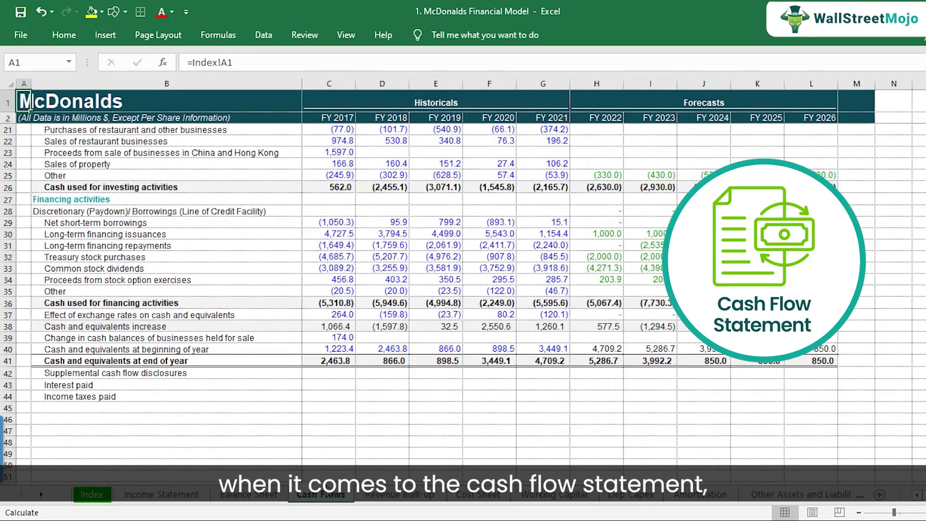
{"action": "scroll", "coordinate": [537, 337], "scroll_direction": "up", "scroll_amount": 6}
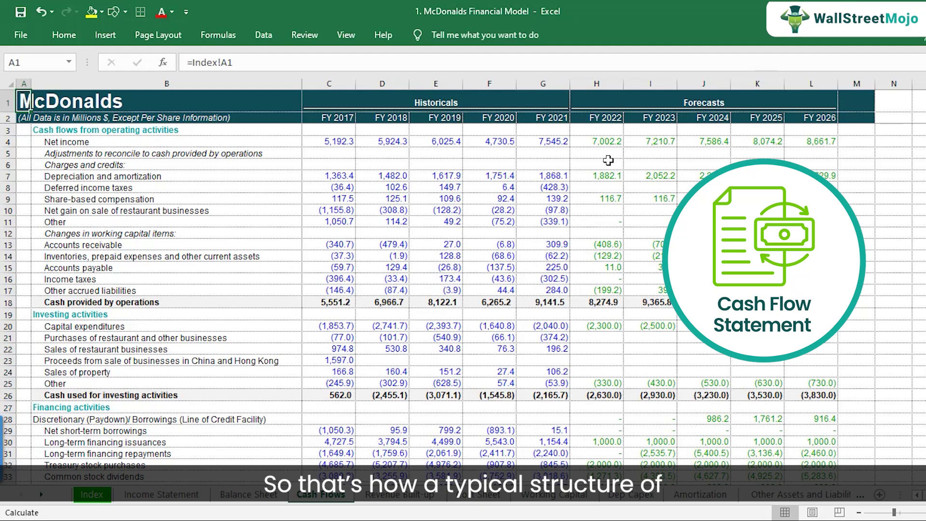
{"action": "left_click", "coordinate": [76, 499]}
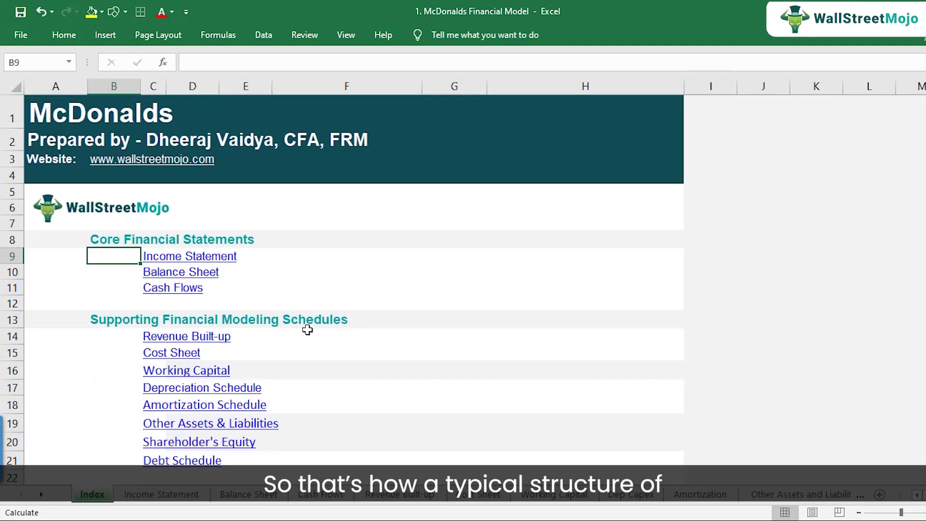
{"action": "scroll", "coordinate": [326, 302], "scroll_direction": "down", "scroll_amount": 1}
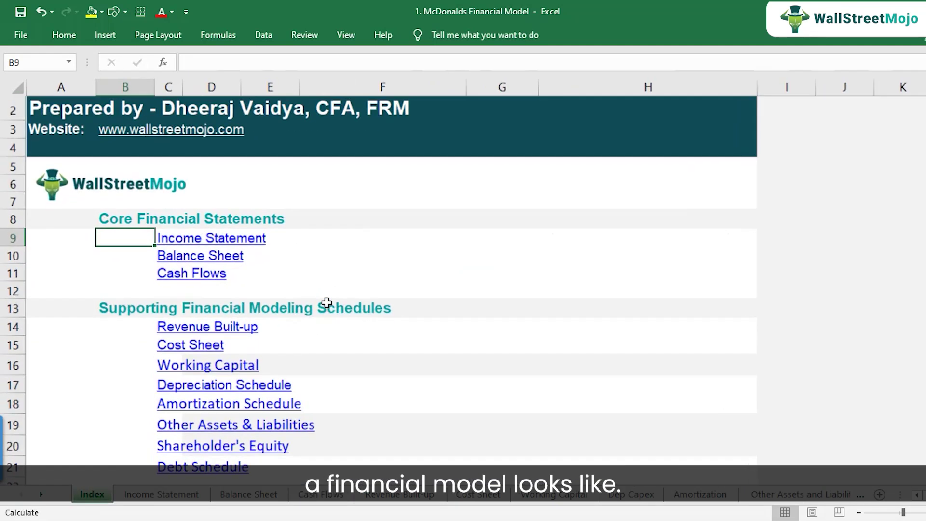
{"action": "scroll", "coordinate": [324, 304], "scroll_direction": "up", "scroll_amount": 1}
{"action": "scroll", "coordinate": [387, 311], "scroll_direction": "up", "scroll_amount": 1}
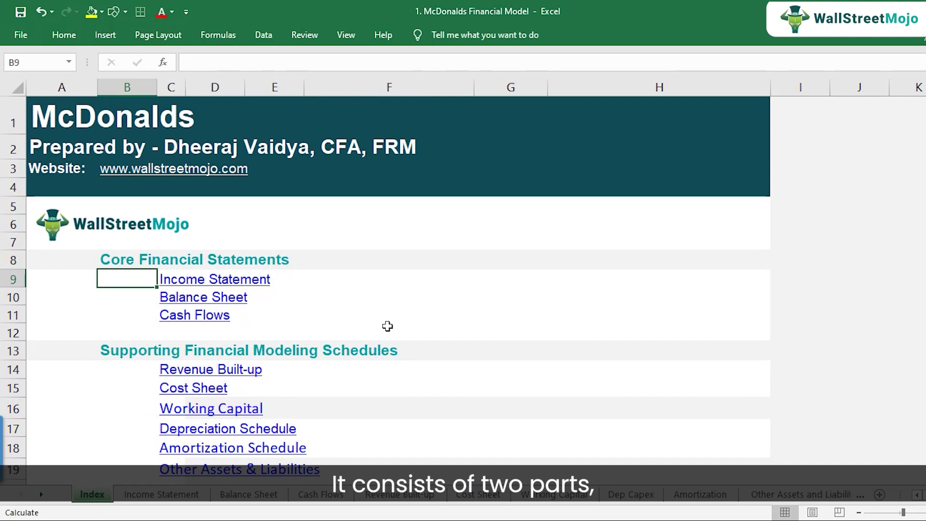
{"action": "scroll", "coordinate": [387, 327], "scroll_direction": "down", "scroll_amount": 1}
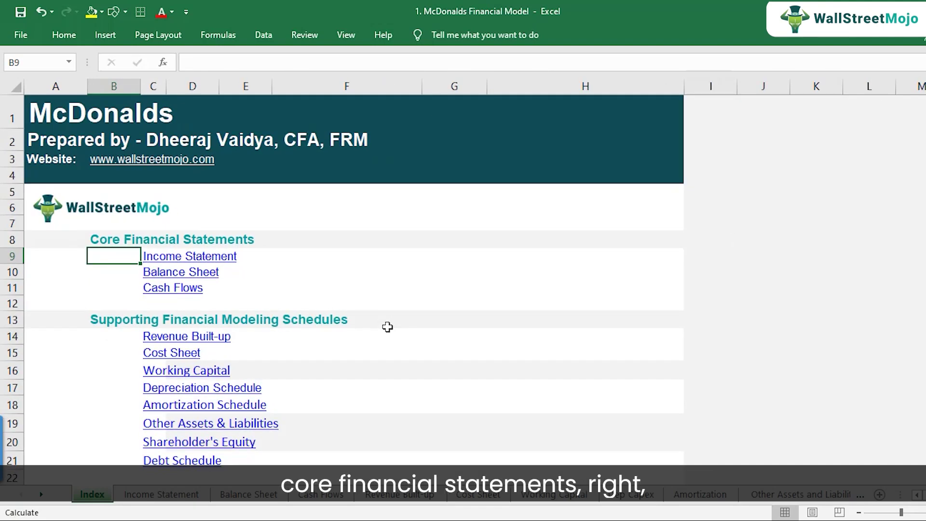
Select the Core Financial Statements block B8:E12 on the Index sheet.
{"action": "key", "text": "Up"}
{"action": "key", "text": "shift+Right"}
{"action": "key", "text": "shift+Right"}
{"action": "key", "text": "shift+Right"}
{"action": "key", "text": "shift+Down"}
{"action": "key", "text": "shift+Down"}
{"action": "key", "text": "shift+Down"}
{"action": "key", "text": "shift+Down"}
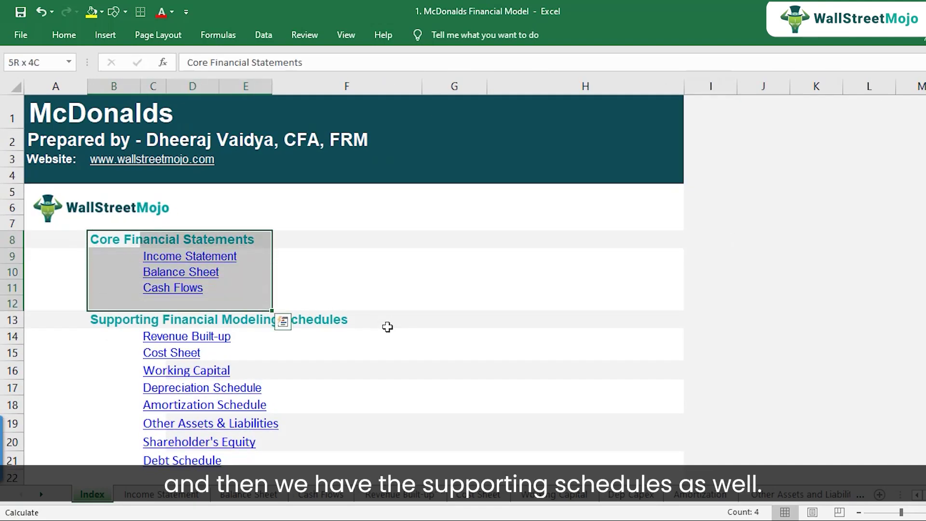
Select the Supporting Financial Modeling Schedules block B13:F21, covering Revenue Built-up through Debt Schedule.
{"action": "key", "text": "Down"}
{"action": "key", "text": "Down"}
{"action": "key", "text": "Down"}
{"action": "key", "text": "Down"}
{"action": "key", "text": "Down"}
{"action": "key", "text": "shift+Right"}
{"action": "key", "text": "shift+Right"}
{"action": "key", "text": "shift+Right"}
{"action": "key", "text": "shift+Right"}
{"action": "key", "text": "shift+Right"}
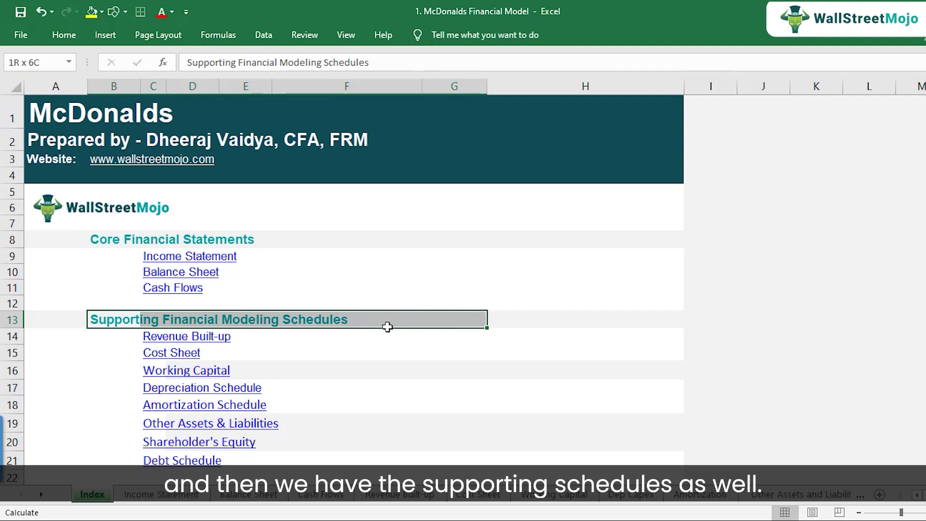
{"action": "key", "text": "shift+Left"}
{"action": "key", "text": "shift+Down"}
{"action": "key", "text": "shift+Down"}
{"action": "key", "text": "shift+Down"}
{"action": "key", "text": "shift+Down"}
{"action": "key", "text": "shift+Down"}
{"action": "key", "text": "shift+Down"}
{"action": "key", "text": "shift+Down"}
{"action": "key", "text": "shift+Down"}
{"action": "key", "text": "shift+Down"}
{"action": "key", "text": "shift+Up"}
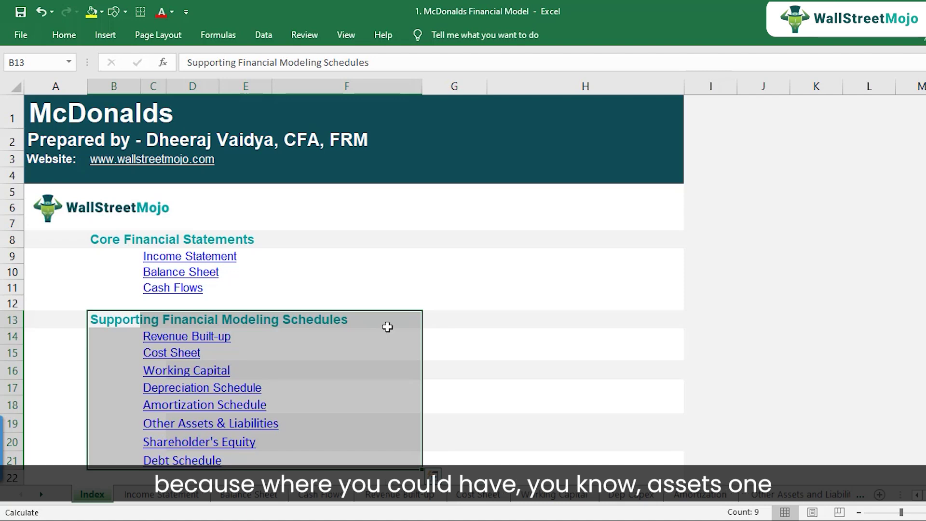
Open the Revenue Built-up sheet to view the total revenue breakup.
{"action": "left_click", "coordinate": [425, 500]}
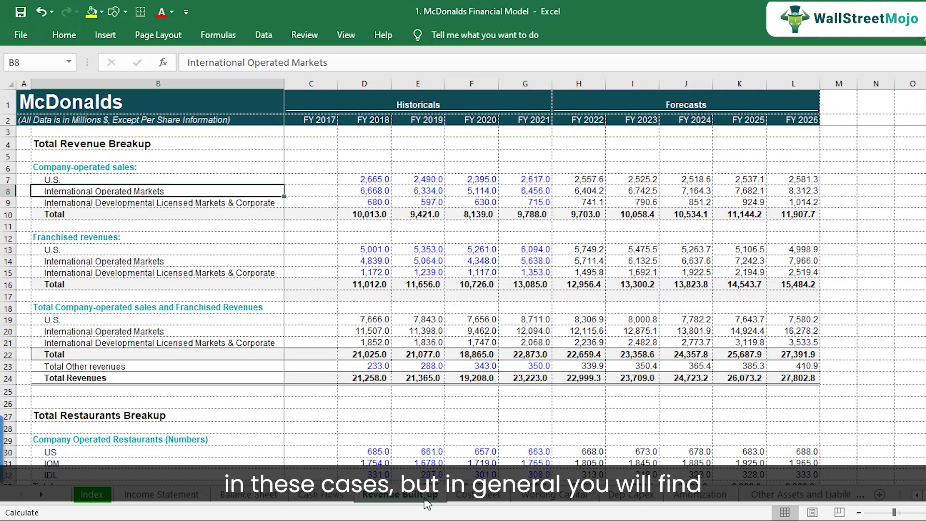
Return to the Index sheet and select B8:F21, covering the Core Financial Statements and Supporting Financial Modeling Schedules lists.
{"action": "left_click", "coordinate": [98, 495]}
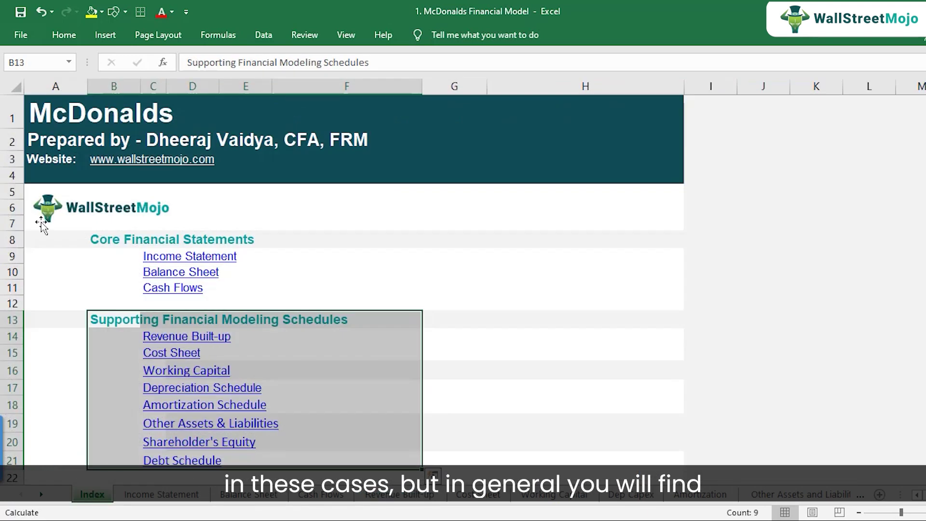
{"action": "left_click_drag", "start_coordinate": [93, 236], "coordinate": [362, 468]}
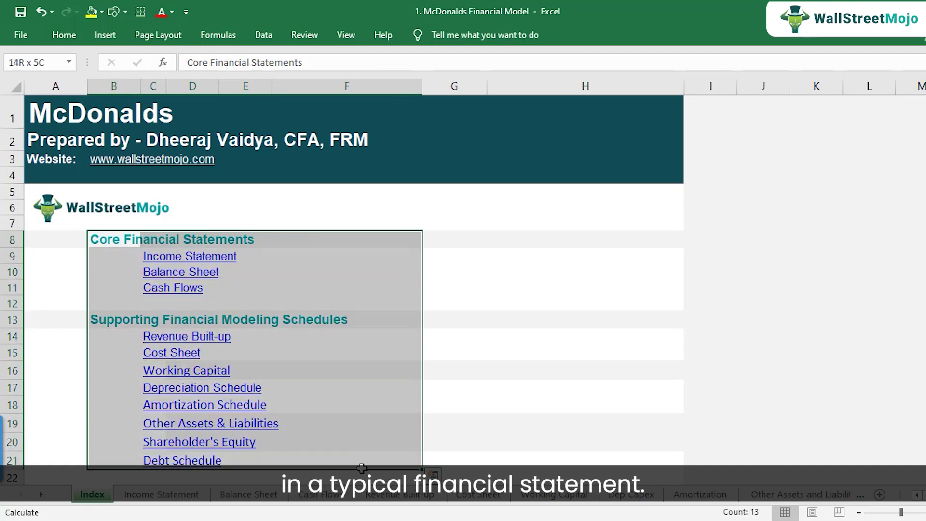
{"action": "key", "text": "Right"}
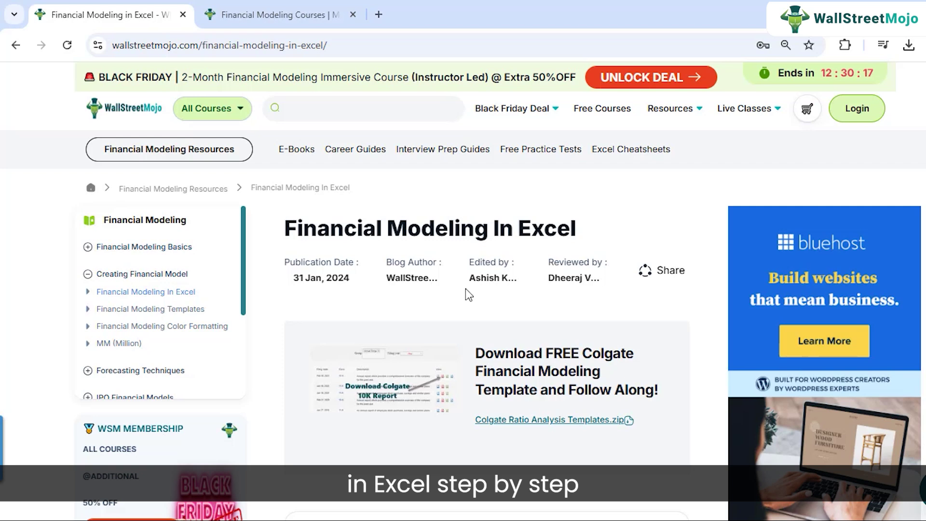
In Chrome, read through the Financial Modeling In Excel guide on Colgate, from the template download to the historical statements and ratio analysis.
{"action": "scroll", "coordinate": [531, 292], "scroll_direction": "down", "scroll_amount": 2}
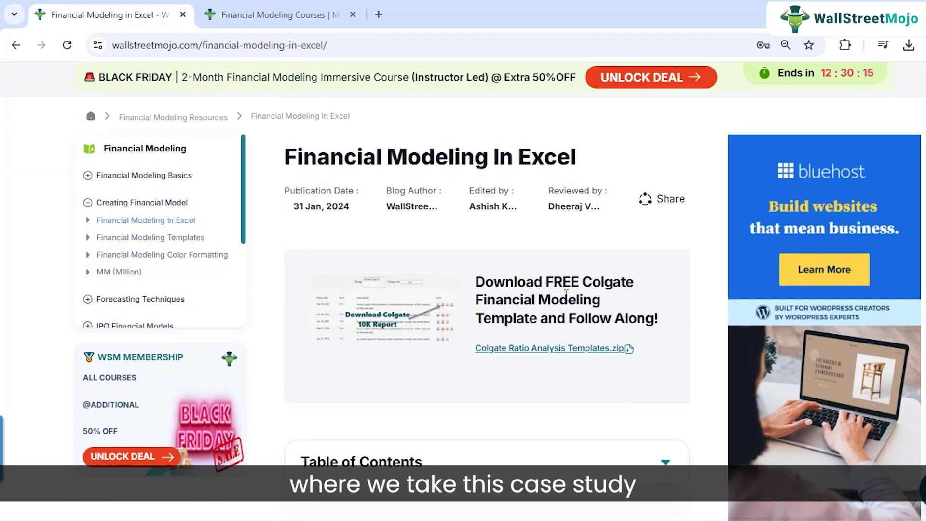
{"action": "scroll", "coordinate": [566, 293], "scroll_direction": "down", "scroll_amount": 10}
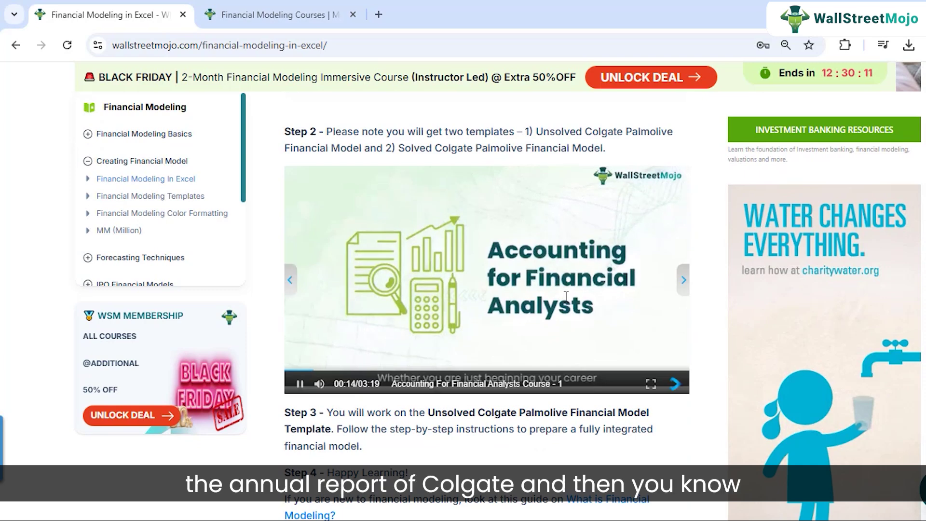
{"action": "scroll", "coordinate": [566, 295], "scroll_direction": "down", "scroll_amount": 9}
{"action": "scroll", "coordinate": [566, 302], "scroll_direction": "down", "scroll_amount": 6}
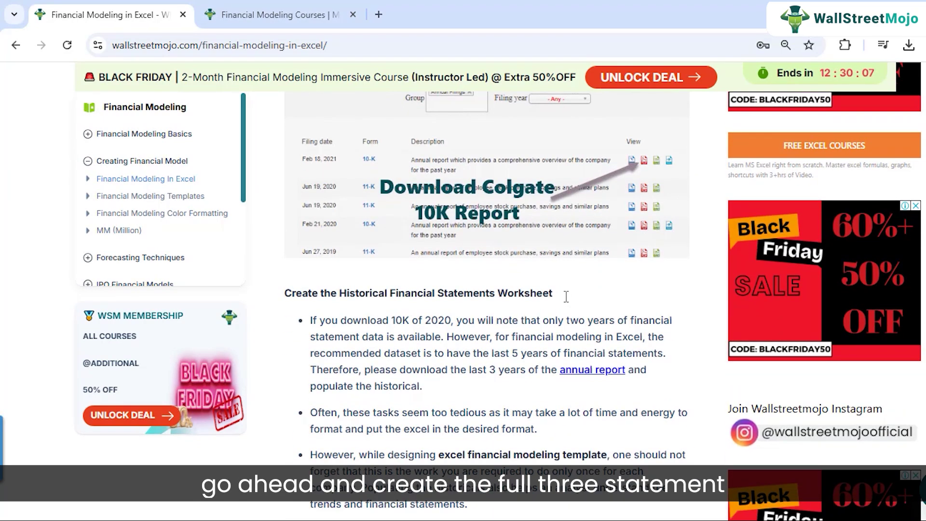
{"action": "scroll", "coordinate": [567, 302], "scroll_direction": "down", "scroll_amount": 11}
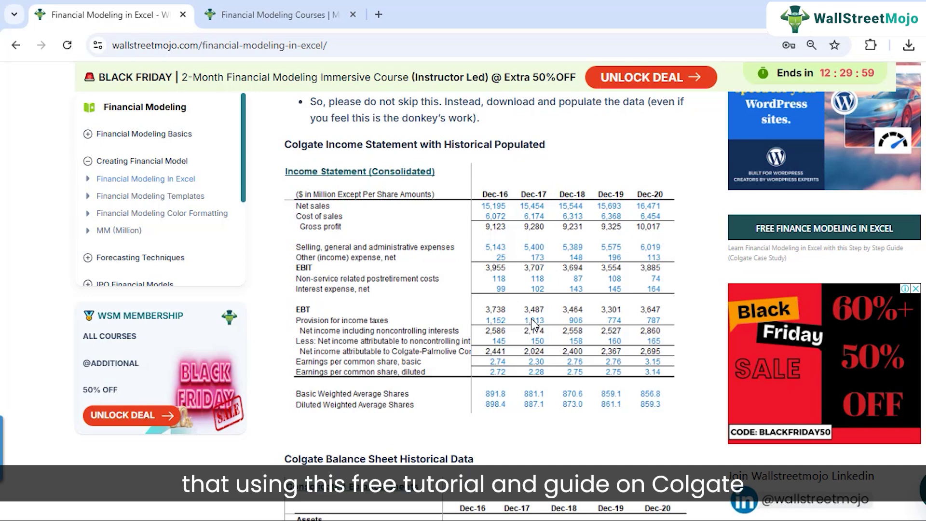
{"action": "scroll", "coordinate": [487, 343], "scroll_direction": "down", "scroll_amount": 7}
{"action": "scroll", "coordinate": [441, 324], "scroll_direction": "down", "scroll_amount": 6}
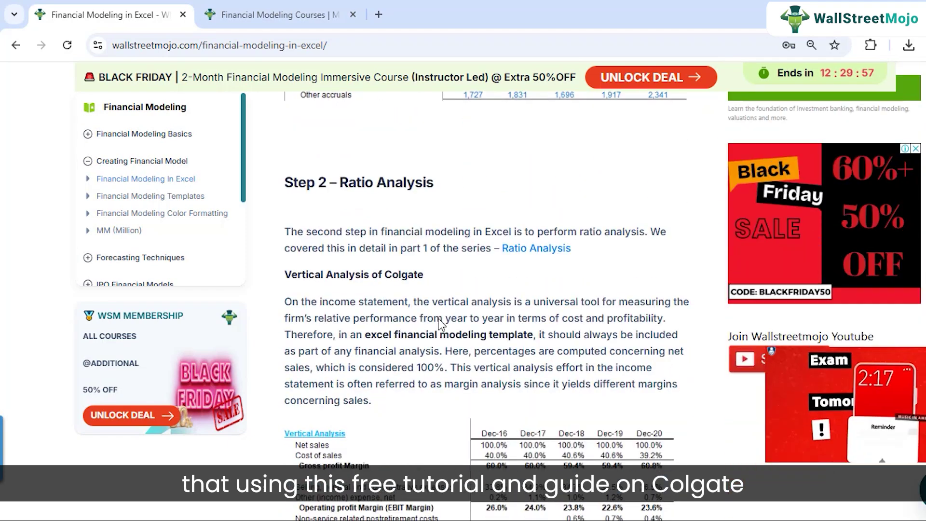
{"action": "scroll", "coordinate": [440, 320], "scroll_direction": "down", "scroll_amount": 20}
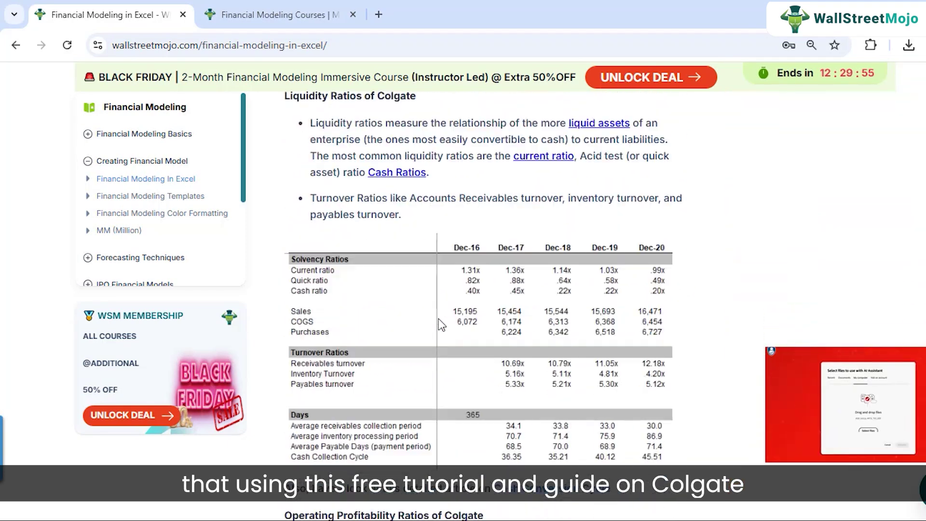
{"action": "scroll", "coordinate": [441, 324], "scroll_direction": "up", "scroll_amount": 20}
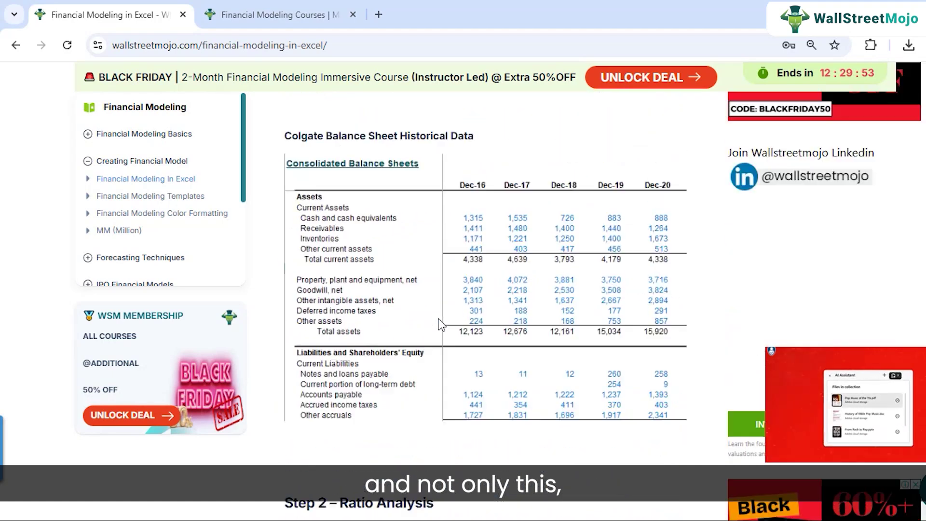
{"action": "scroll", "coordinate": [139, 218], "scroll_direction": "up", "scroll_amount": 3}
Browse the articles listed under Financial Modeling Basics and Creating Financial Model in the guide's topic list.
{"action": "left_click", "coordinate": [88, 162]}
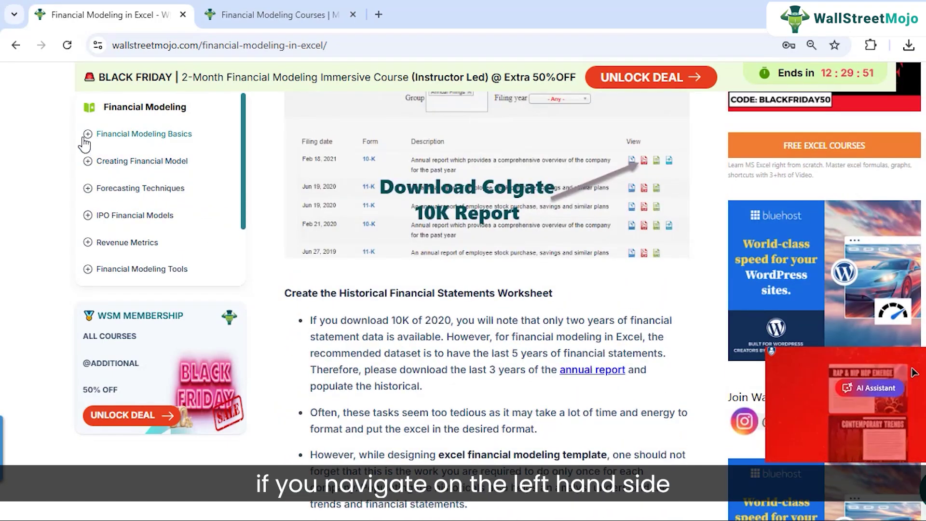
{"action": "left_click", "coordinate": [87, 134]}
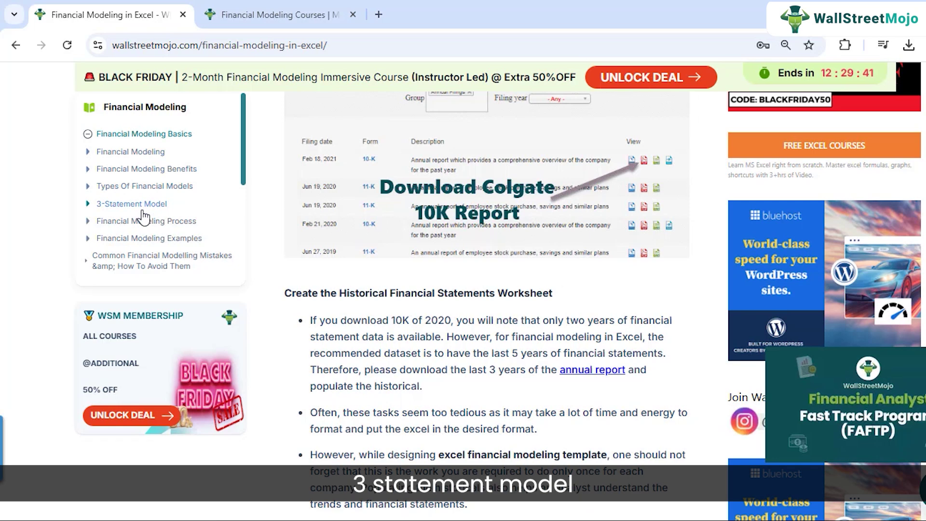
{"action": "scroll", "coordinate": [143, 217], "scroll_direction": "down", "scroll_amount": 1}
{"action": "left_click", "coordinate": [86, 223]}
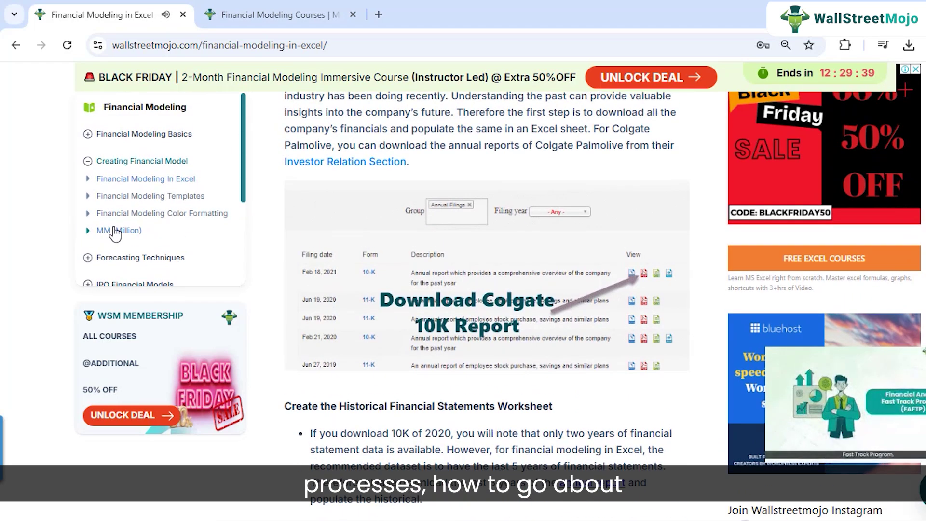
{"action": "scroll", "coordinate": [135, 227], "scroll_direction": "down", "scroll_amount": 2}
{"action": "scroll", "coordinate": [117, 227], "scroll_direction": "up", "scroll_amount": 2}
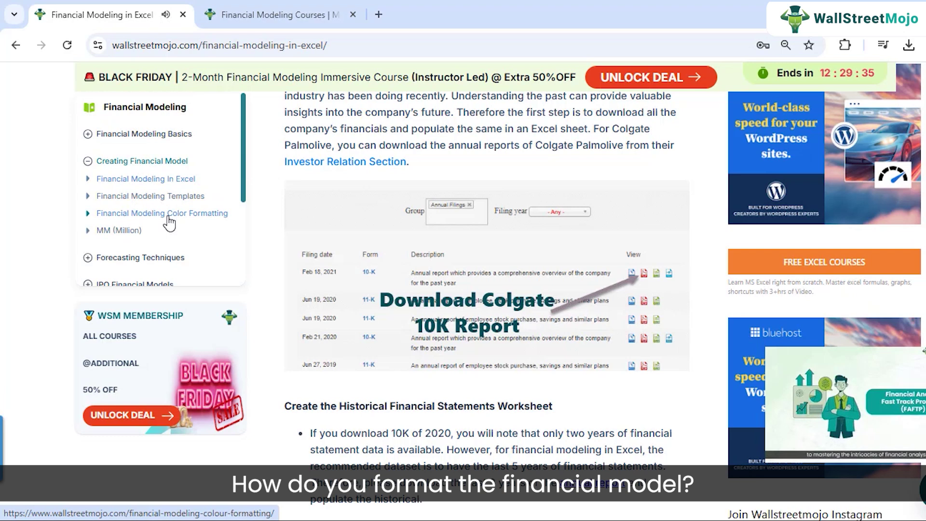
{"action": "scroll", "coordinate": [169, 223], "scroll_direction": "down", "scroll_amount": 2}
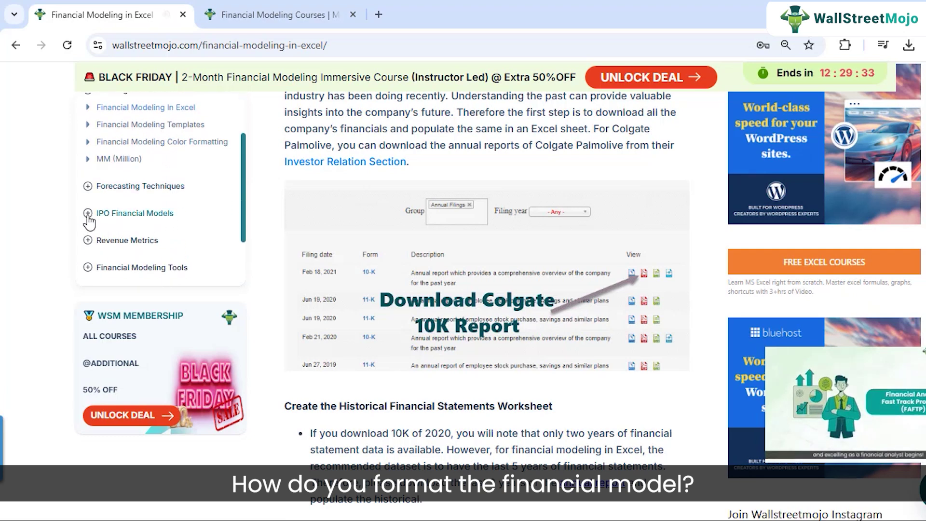
Expand the IPO Financial Models topic and look through its listed company models, from Coinbase to Box.
{"action": "left_click", "coordinate": [159, 214]}
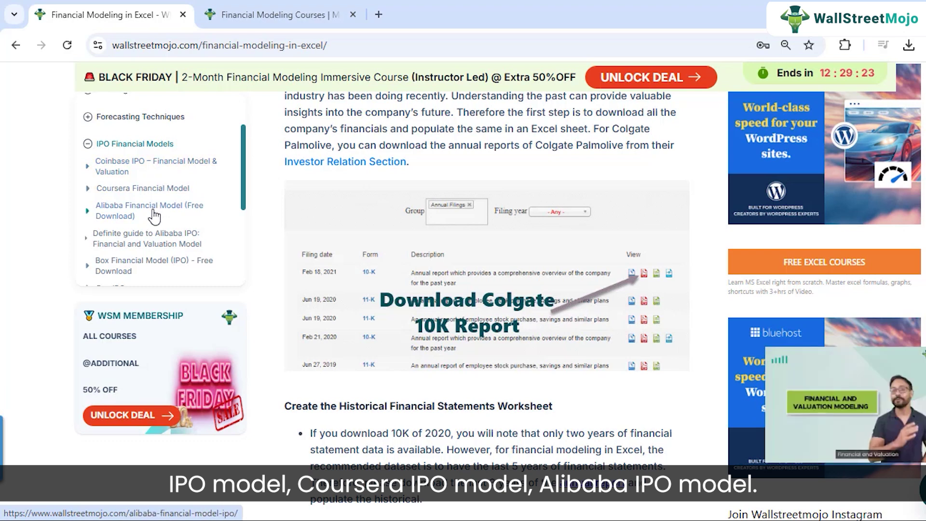
{"action": "scroll", "coordinate": [154, 221], "scroll_direction": "down", "scroll_amount": 2}
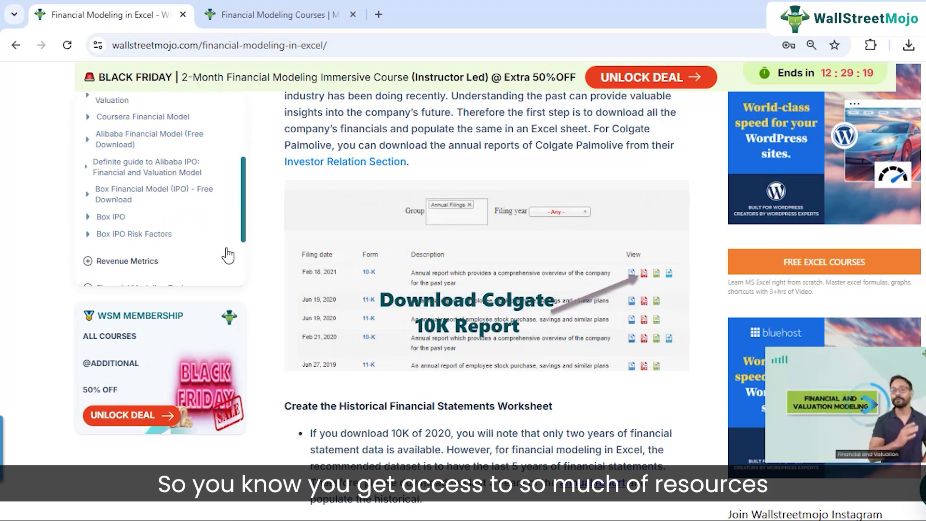
{"action": "scroll", "coordinate": [228, 256], "scroll_direction": "up", "scroll_amount": 2}
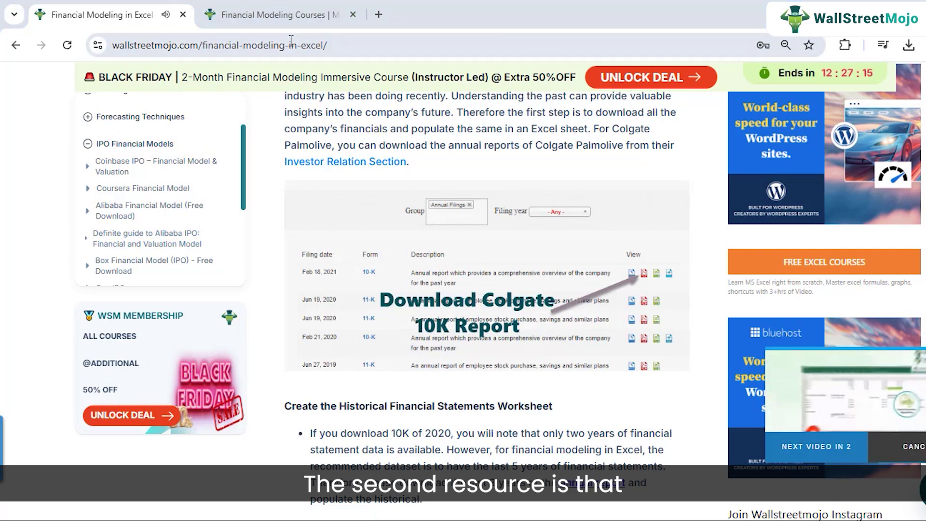
Switch to the Financial Modeling Courses page and look through the list of available courses.
{"action": "left_click", "coordinate": [289, 19]}
{"action": "scroll", "coordinate": [263, 285], "scroll_direction": "down", "scroll_amount": 1}
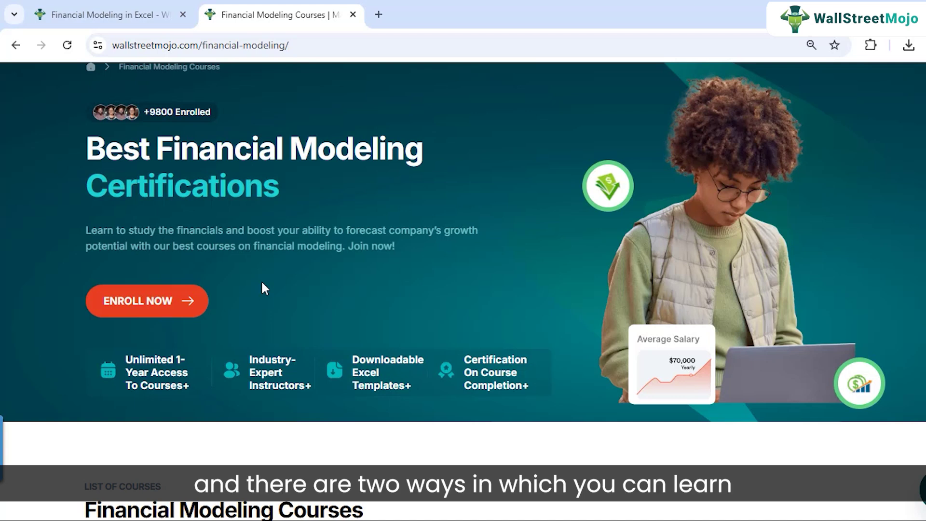
{"action": "scroll", "coordinate": [261, 284], "scroll_direction": "down", "scroll_amount": 5}
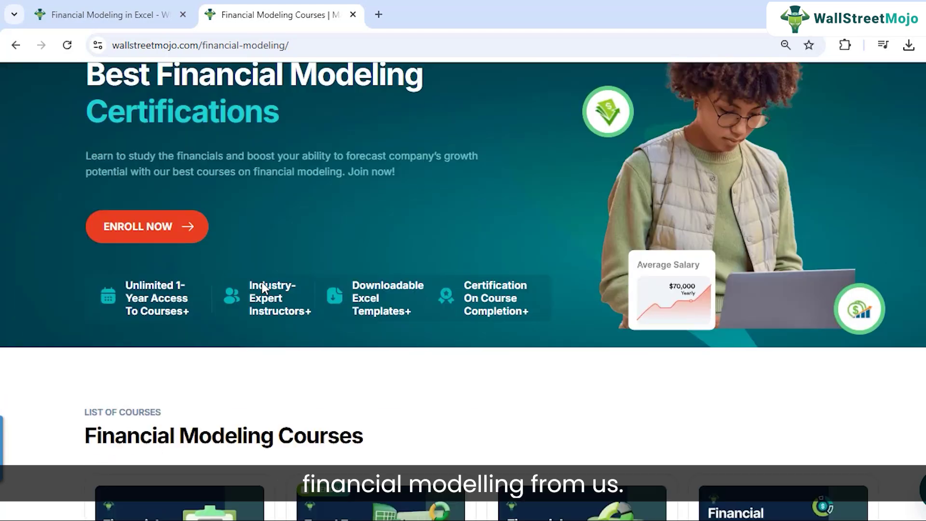
{"action": "scroll", "coordinate": [263, 288], "scroll_direction": "down", "scroll_amount": 1}
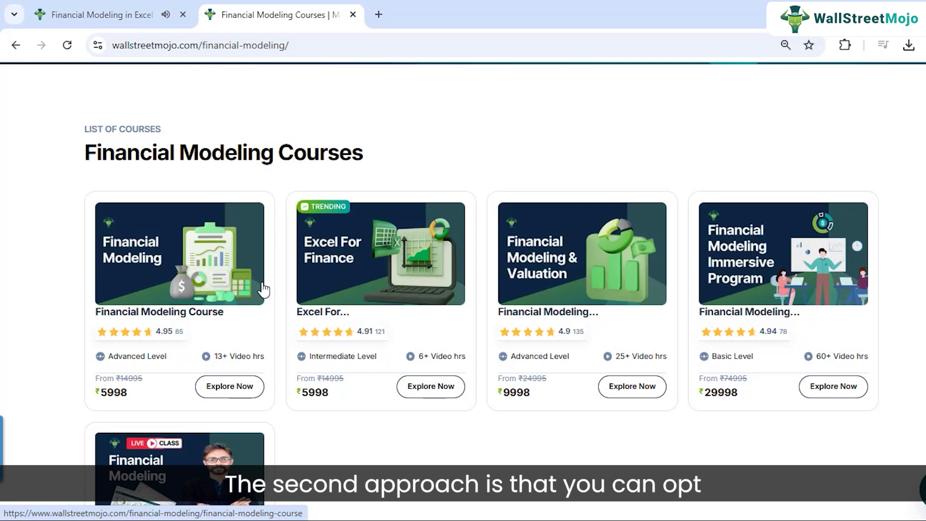
{"action": "scroll", "coordinate": [262, 289], "scroll_direction": "down", "scroll_amount": 3}
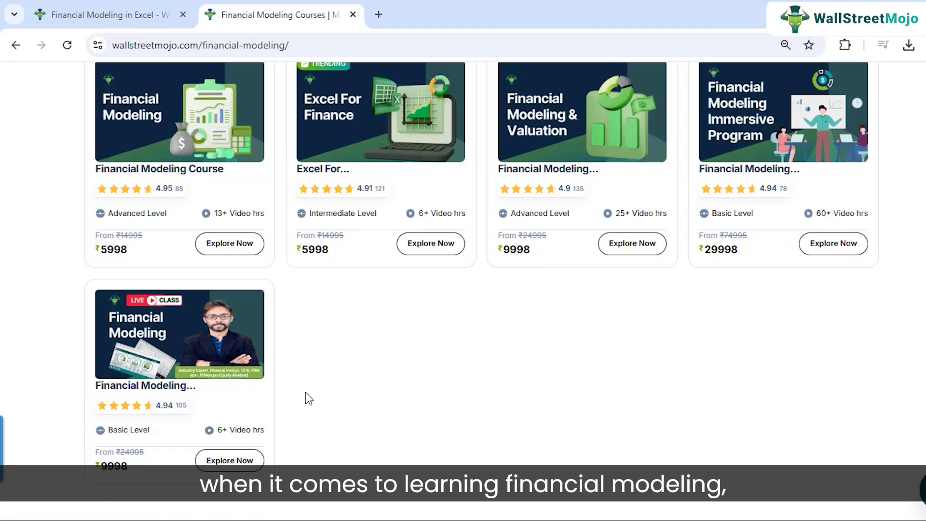
{"action": "scroll", "coordinate": [305, 392], "scroll_direction": "up", "scroll_amount": 3}
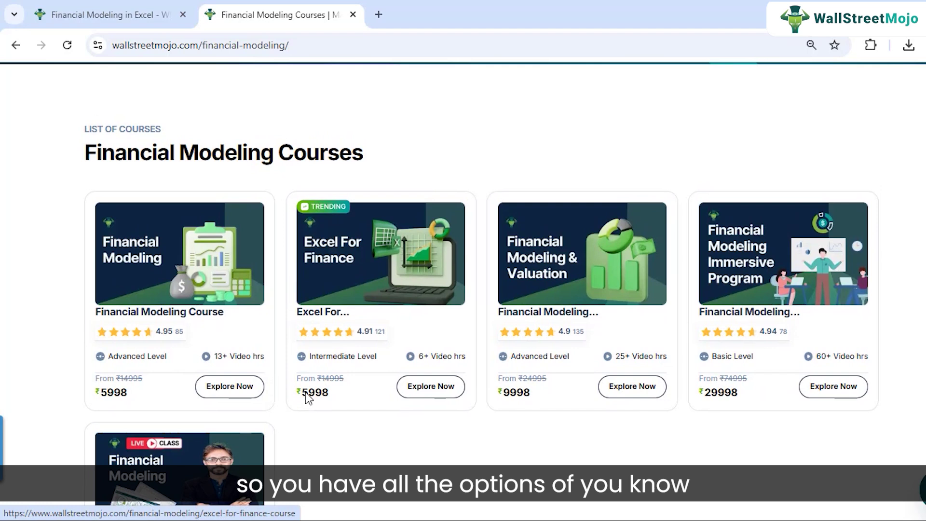